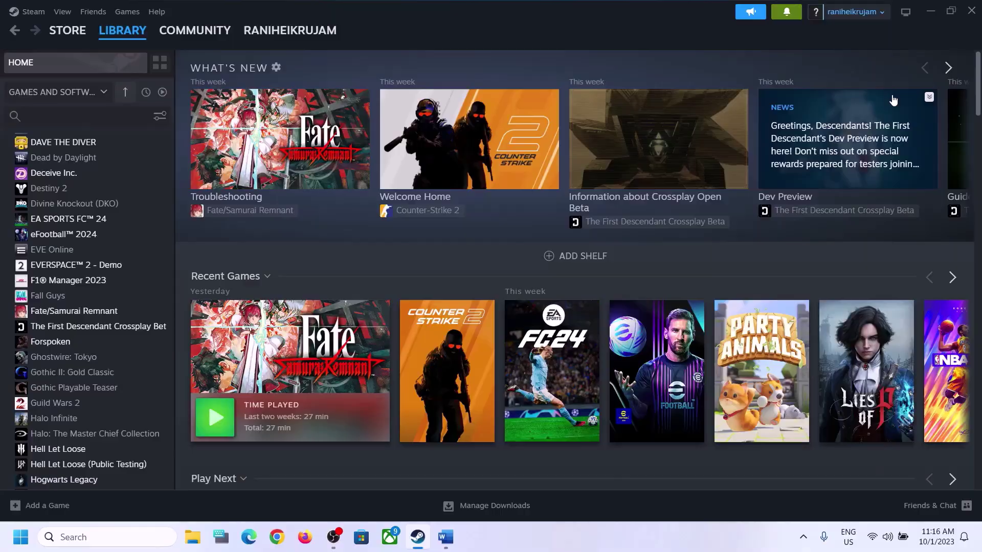
Open the Xbox Game Bar overlay, select Speakers (Realtek(R) Audio) as the Windows default output, and check the app volumes in the mix.
key("super+g")
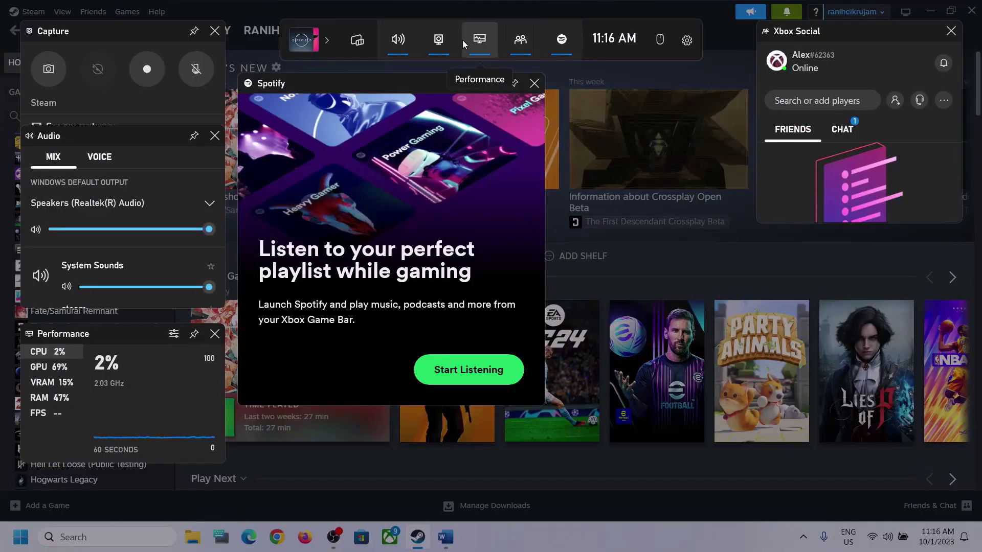
left_click(398, 41)
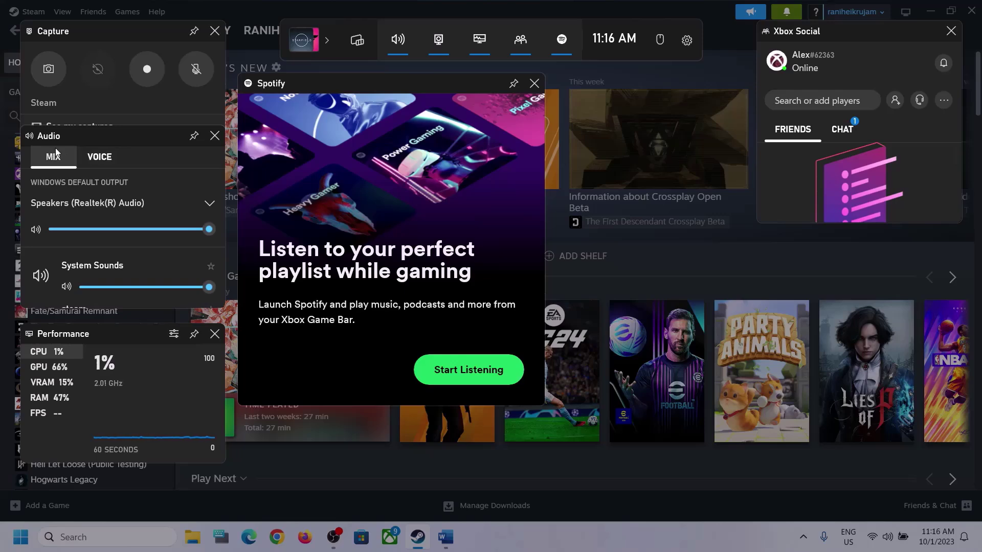
left_click(208, 206)
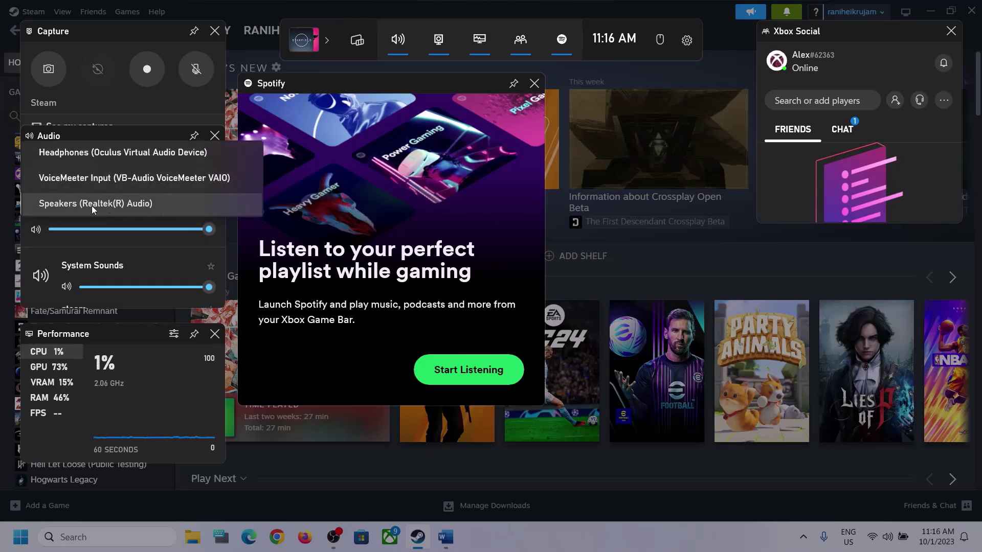
left_click(141, 203)
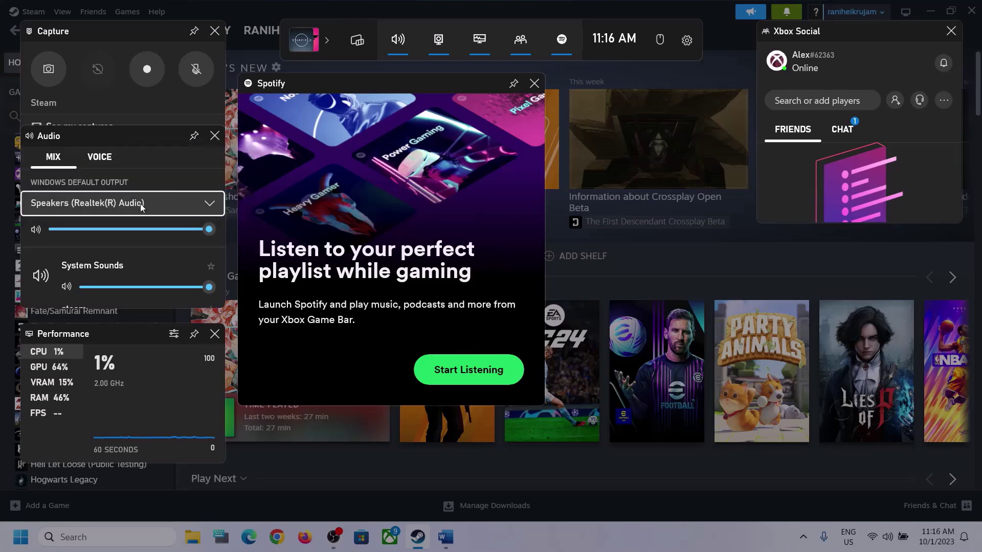
scroll(150, 252, "down", 2)
scroll(144, 274, "up", 1)
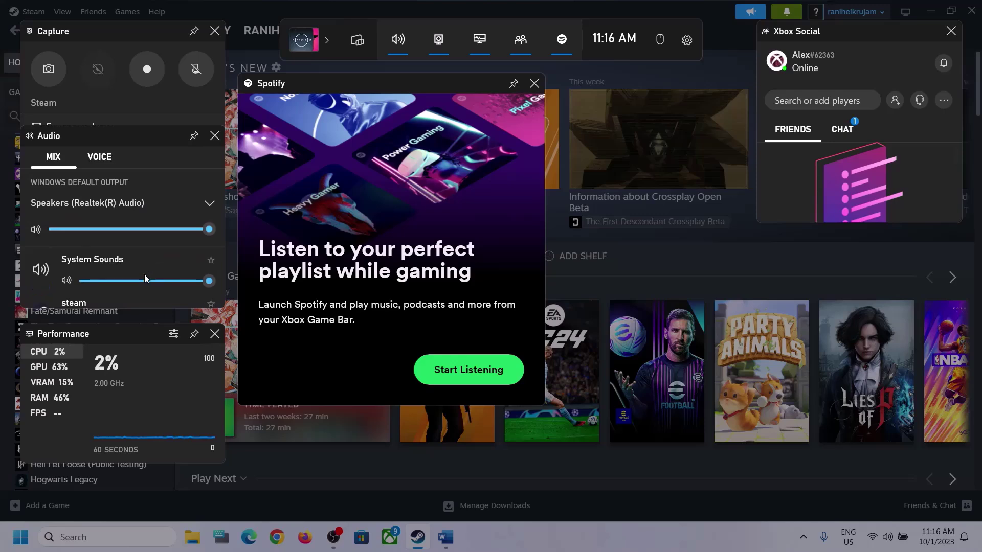
scroll(131, 276, "down", 2)
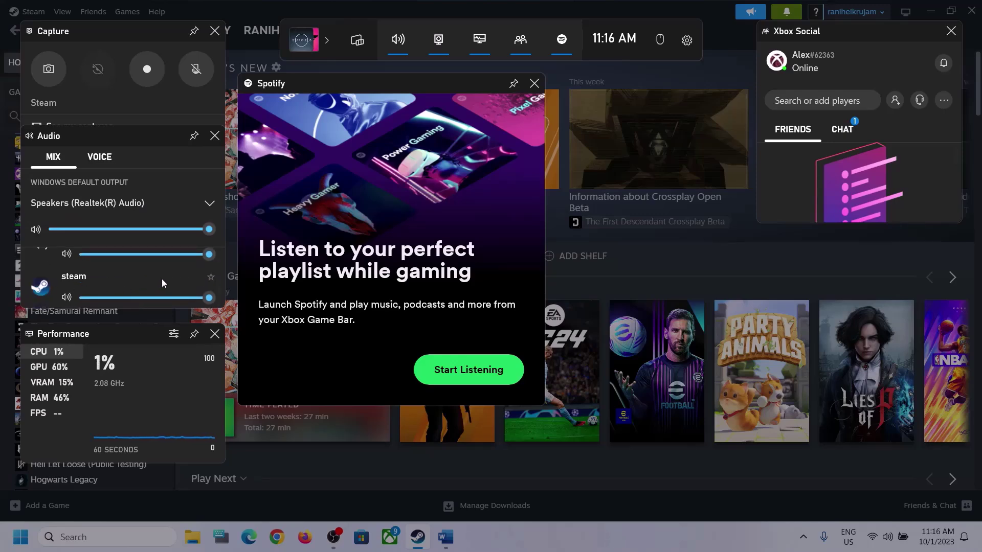
scroll(161, 278, "up", 2)
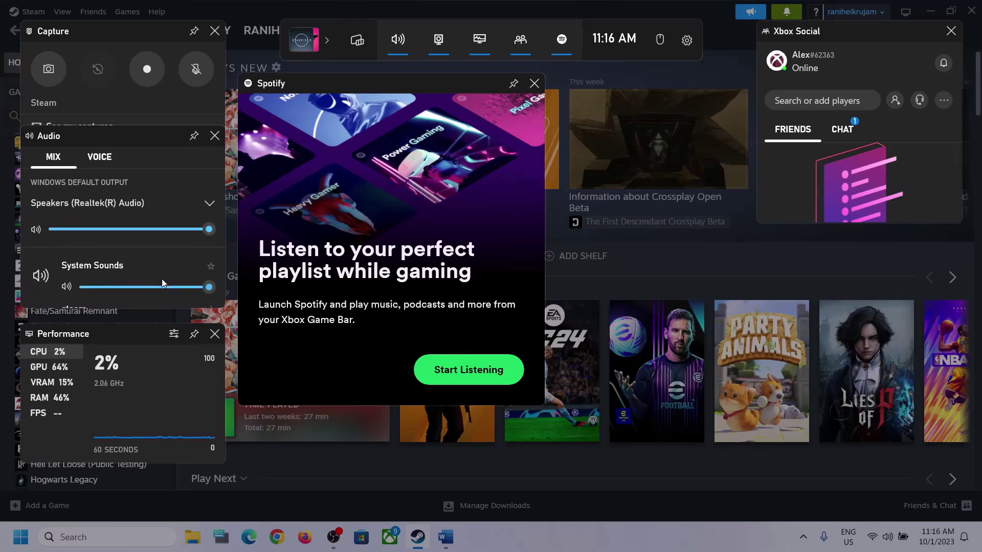
In the Game Bar voice settings, check the default input devices and select Speakers (Realtek(R) Audio) as the default communications output.
left_click(98, 161)
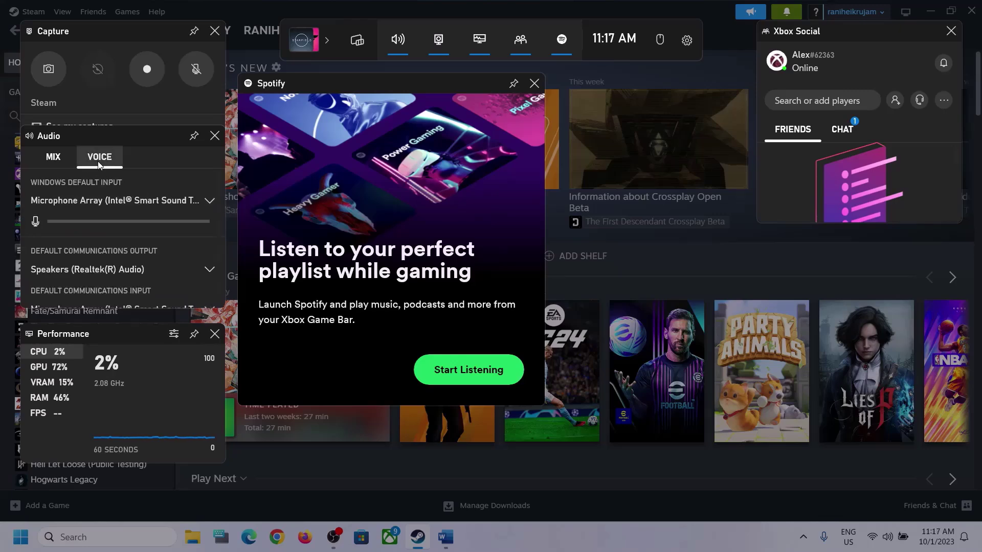
left_click(207, 200)
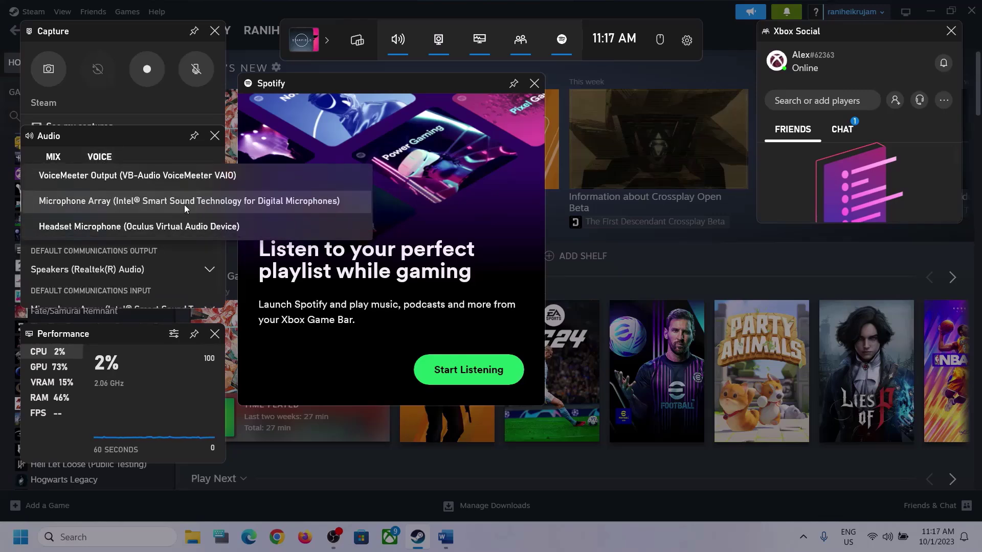
left_click(144, 139)
scroll(167, 248, "down", 1)
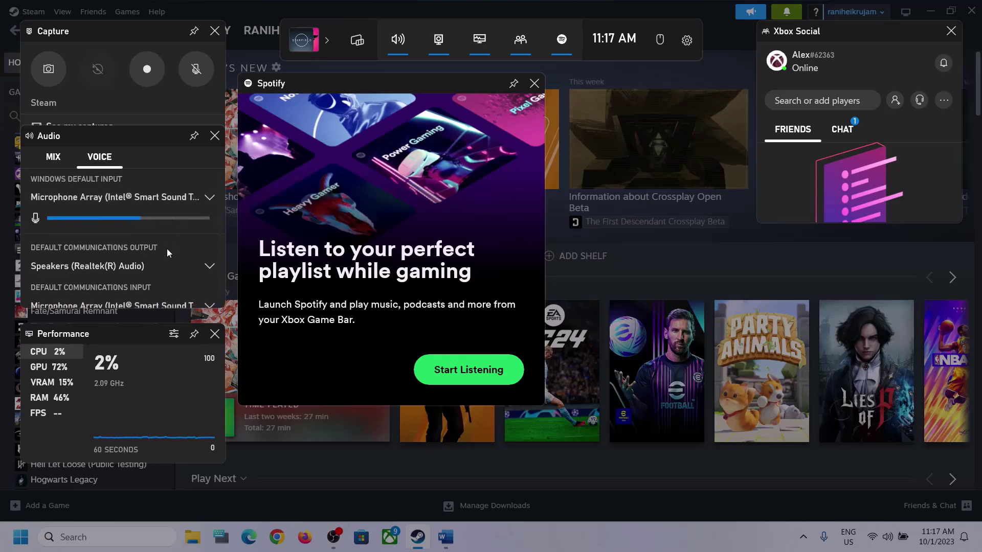
left_click(210, 255)
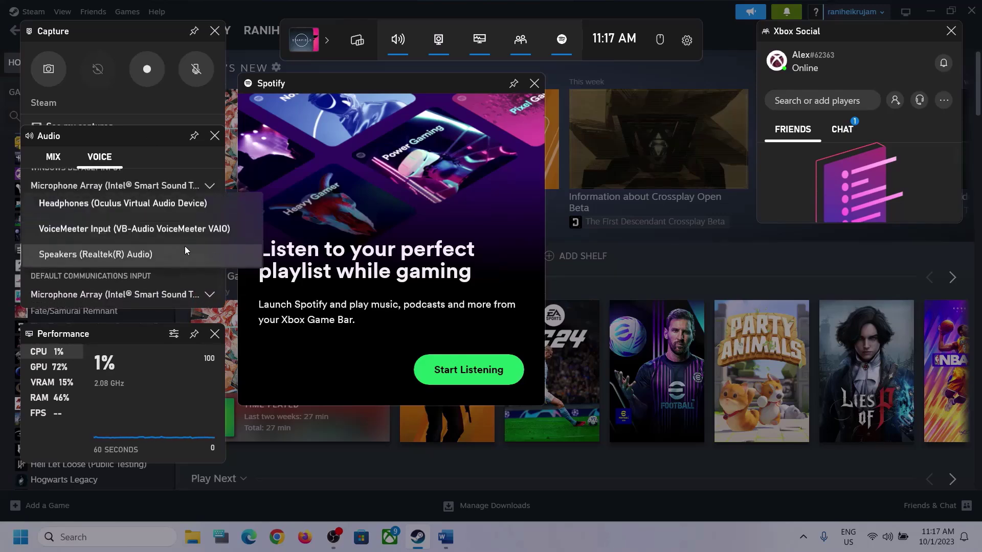
left_click(160, 256)
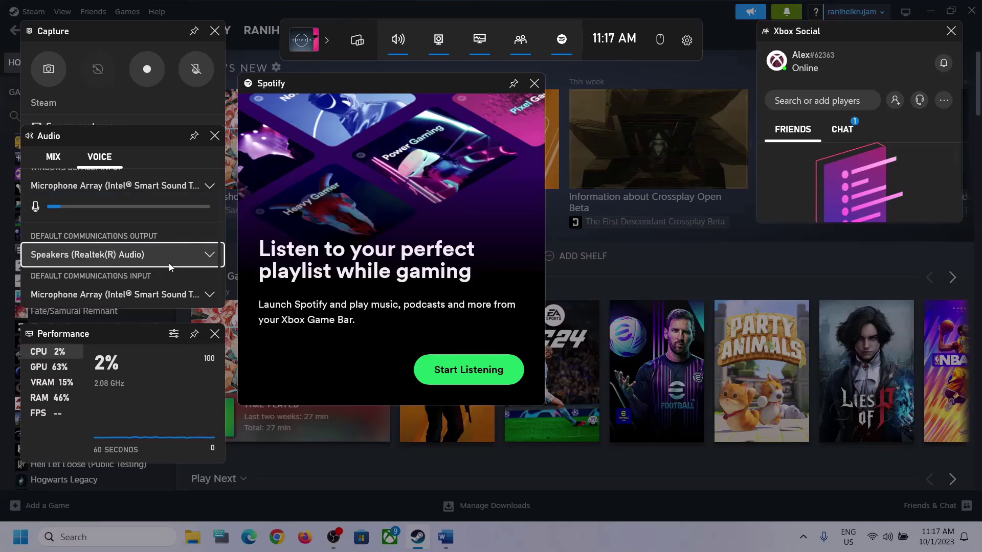
Check the available default communications input devices, leave the choice as it is, and close the Game Bar overlay.
left_click(172, 302)
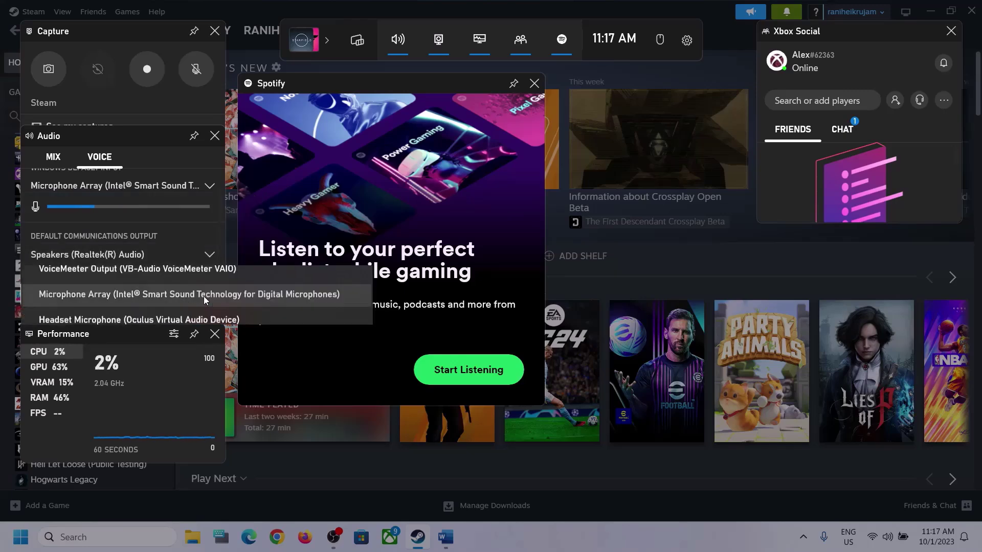
key("Escape")
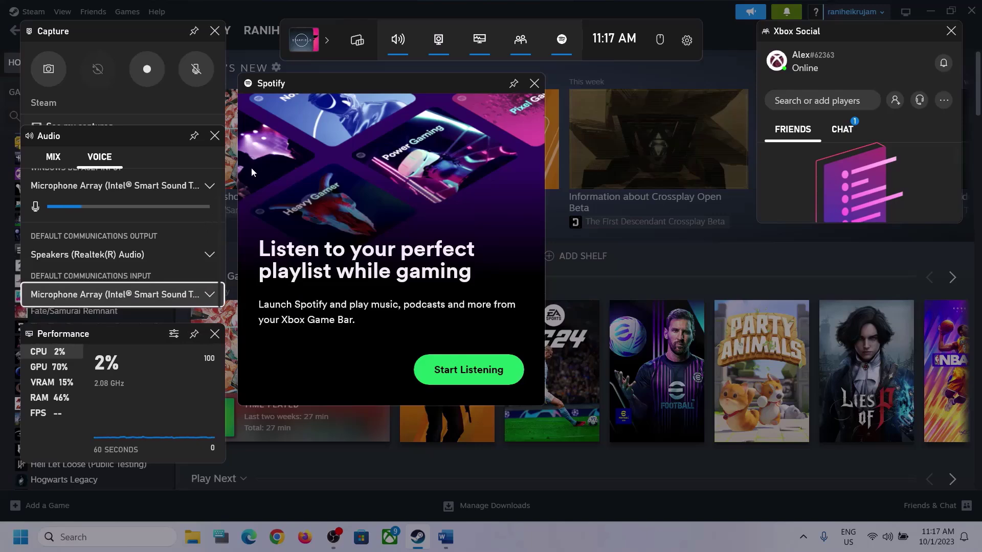
left_click(567, 152)
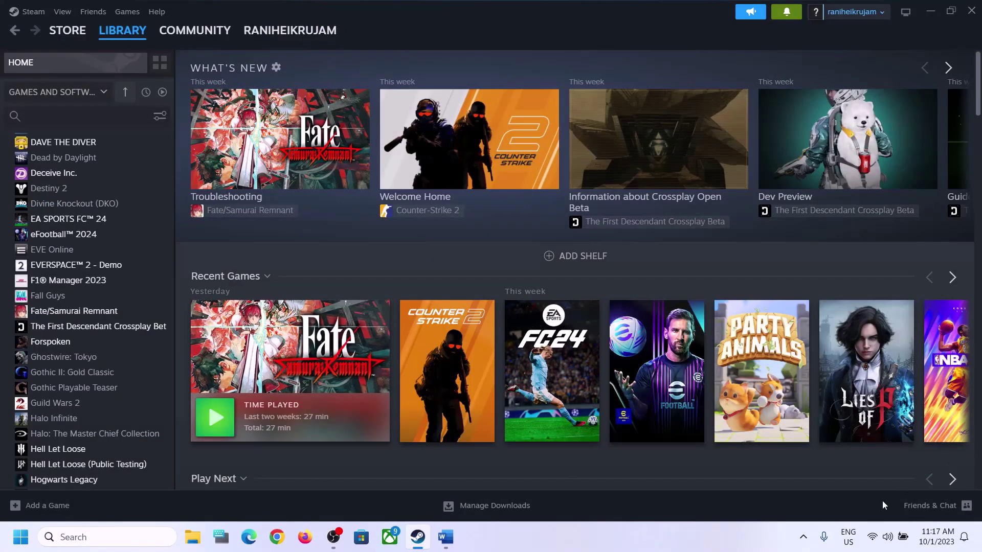
Switch to the Word document, highlight the Step 2 text about selecting the right audio device, and minimize the document.
left_click(446, 537)
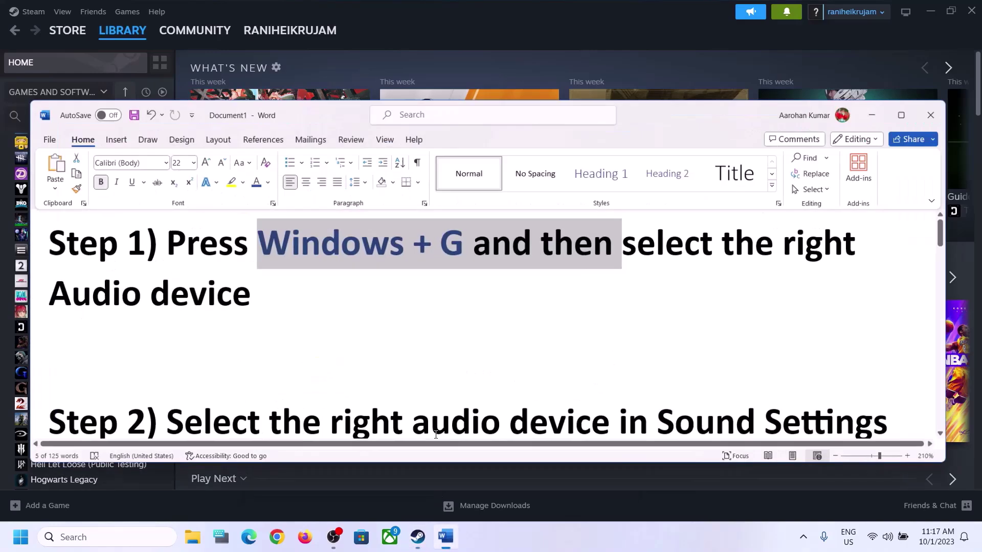
scroll(272, 348, "down", 3)
scroll(272, 349, "up", 1)
left_click_drag(779, 358, 156, 358)
left_click(903, 98)
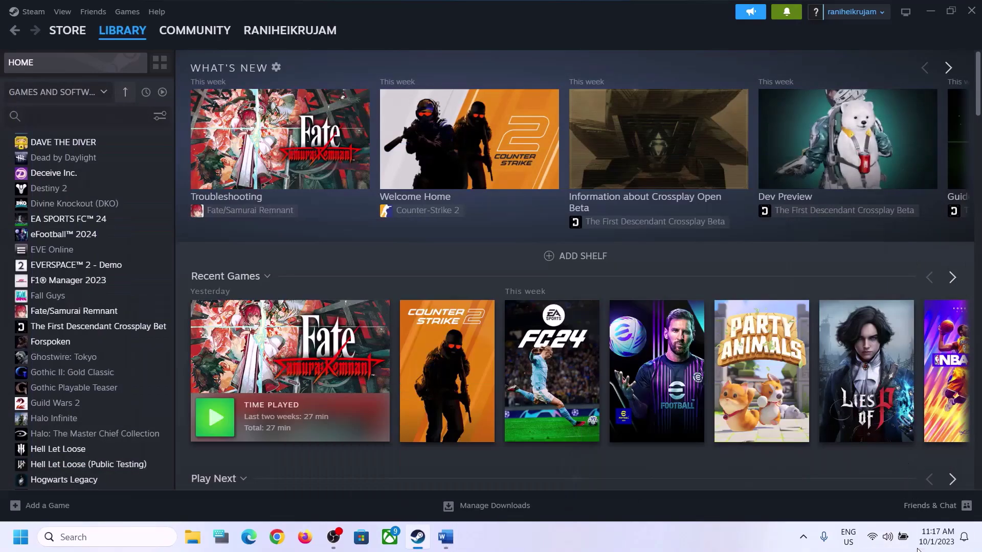
Examine the output devices, spatial sound and volume mixer in the Windows quick sound output list, and close it.
left_click(889, 538)
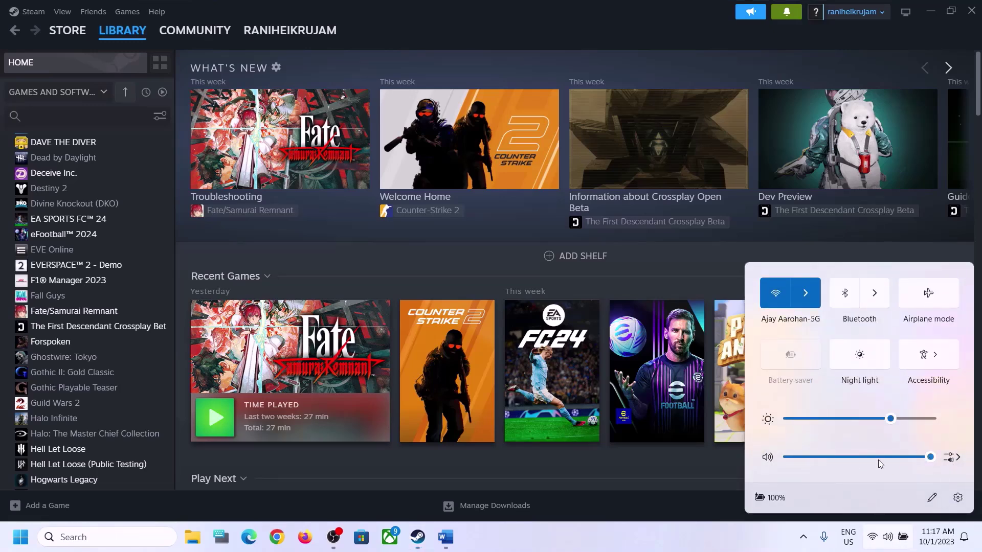
left_click(958, 458)
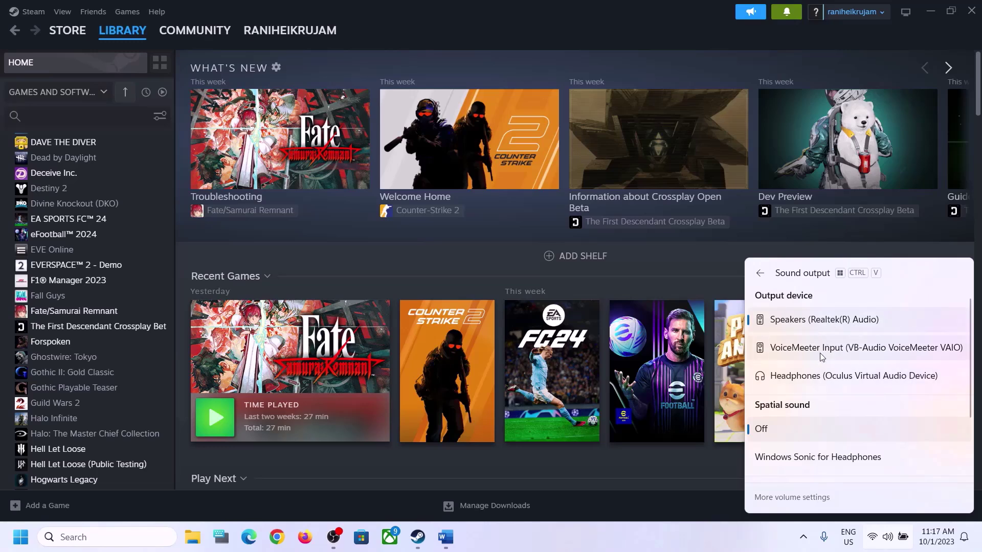
scroll(839, 361, "down", 3)
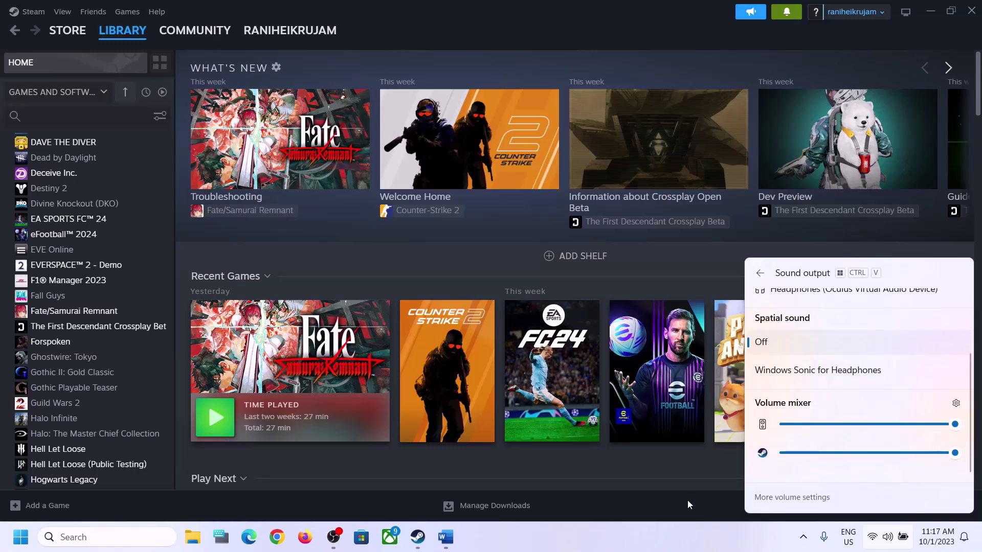
left_click(772, 537)
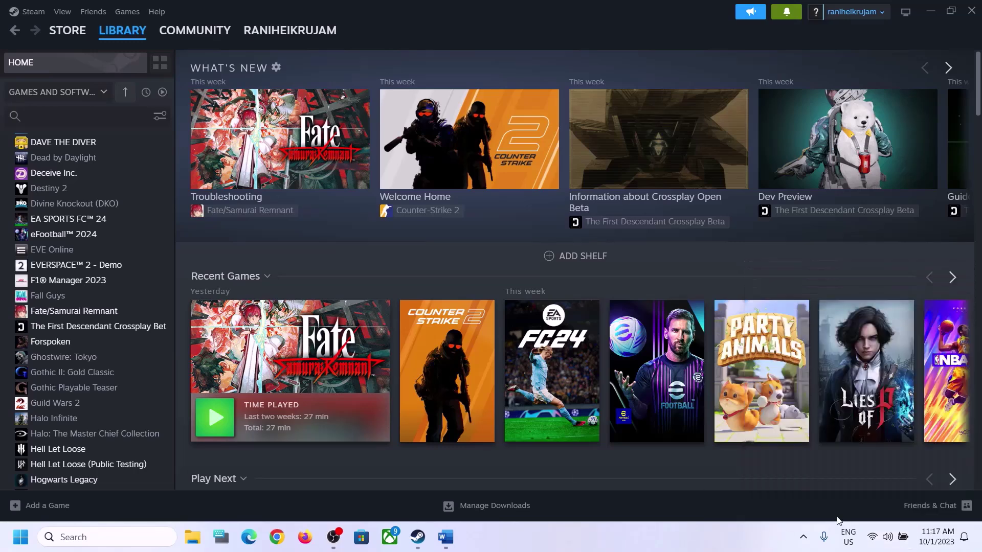
Open the Windows Sound settings and review the output devices, input devices and advanced options.
right_click(888, 544)
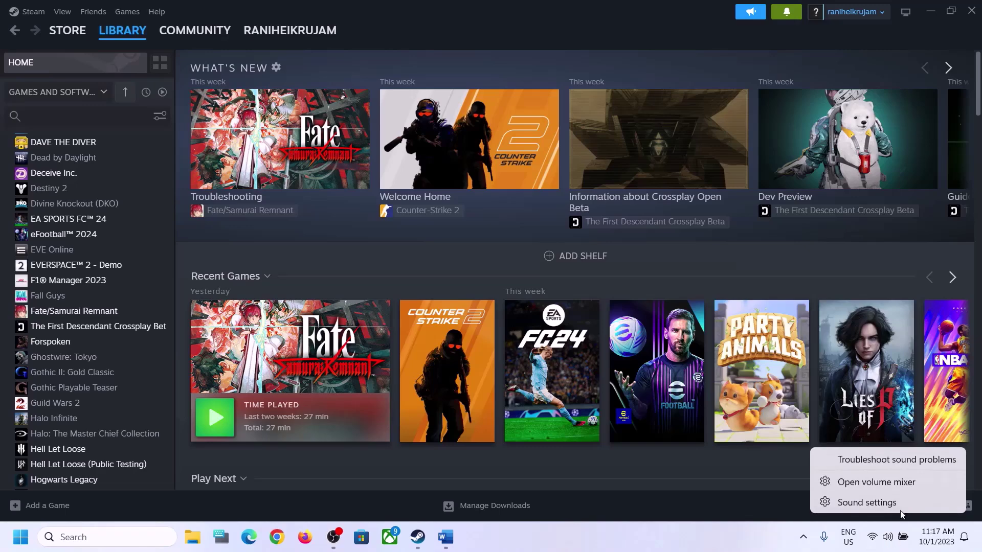
left_click(873, 502)
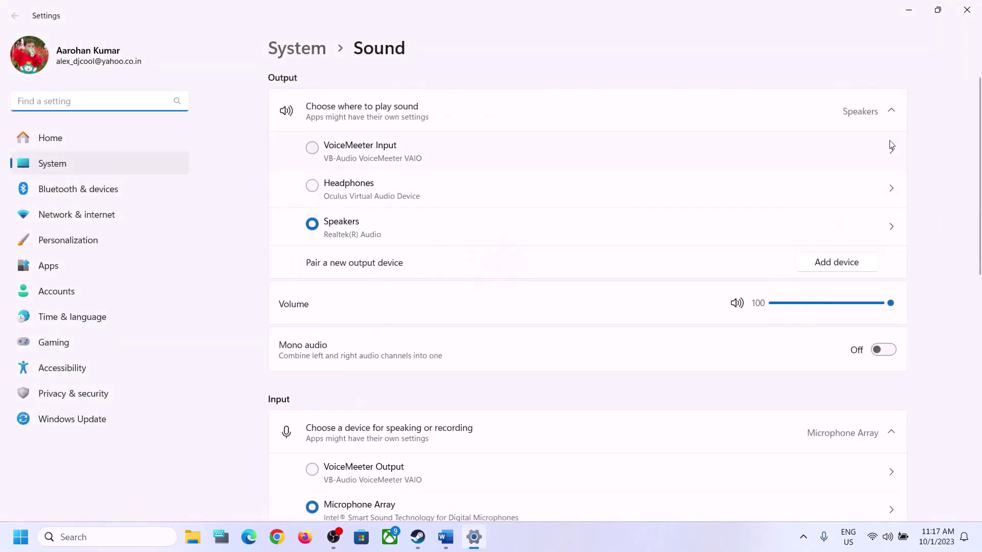
left_click(892, 113)
left_click(892, 113)
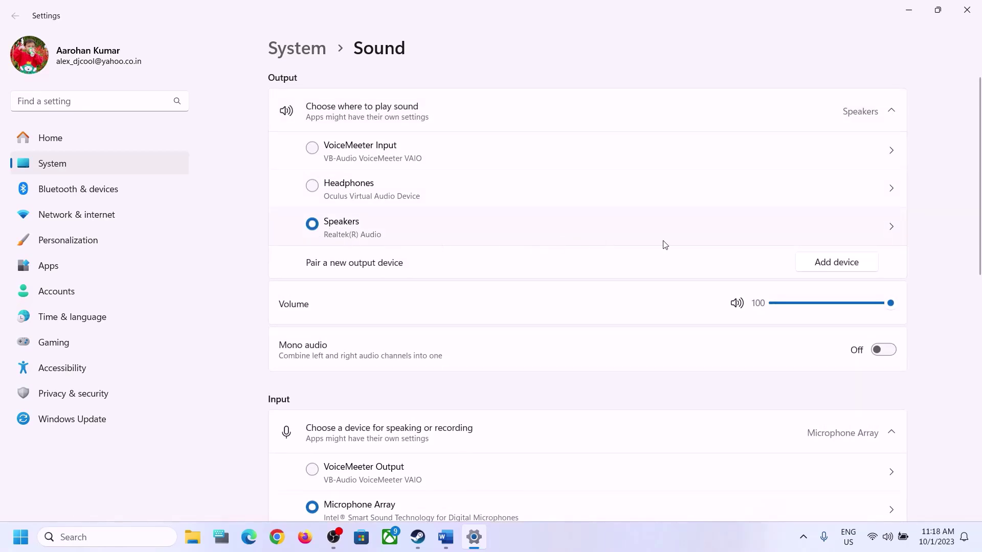
scroll(733, 388, "down", 8)
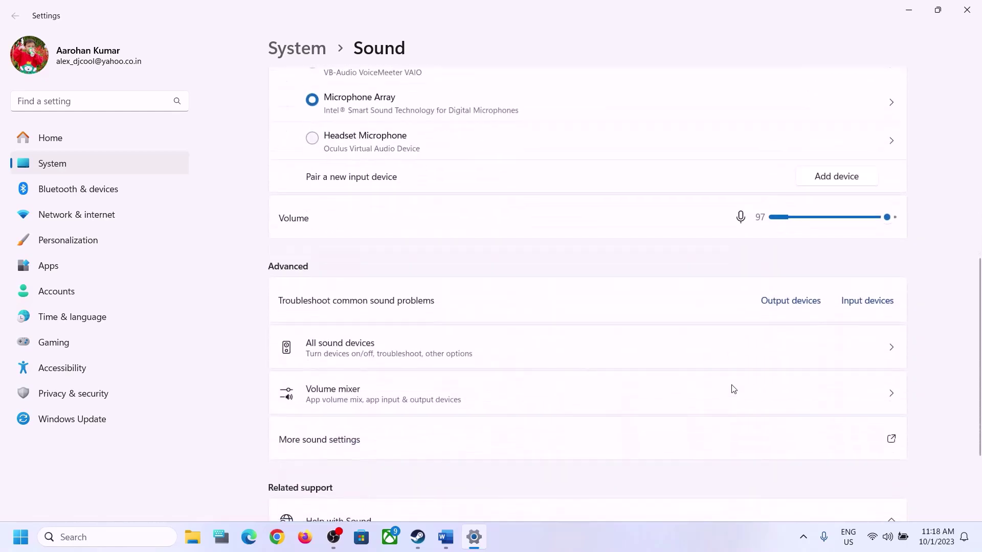
scroll(734, 388, "up", 3)
scroll(728, 388, "down", 3)
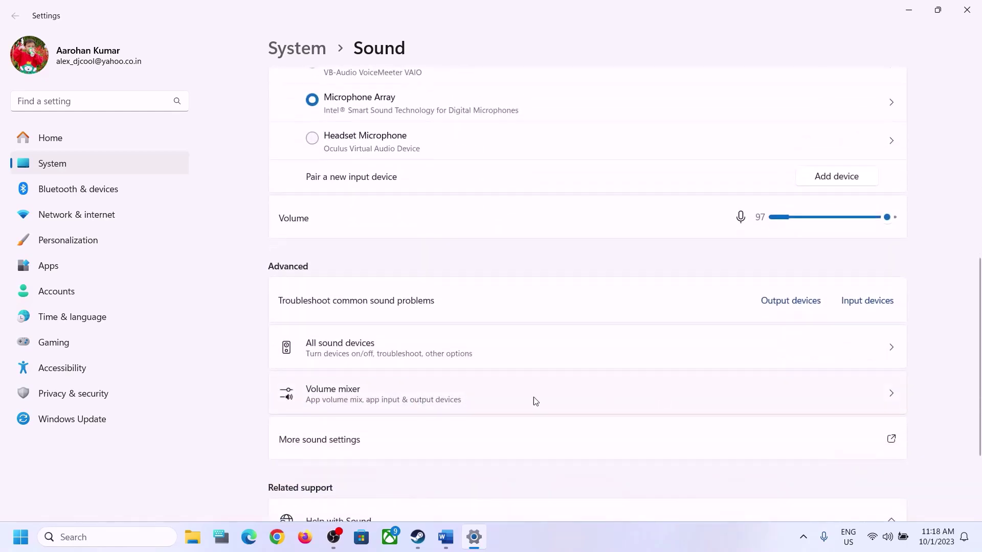
Open the volume mixer page, check the devices and the volume of each app, and close Settings.
left_click(331, 398)
scroll(691, 358, "down", 1)
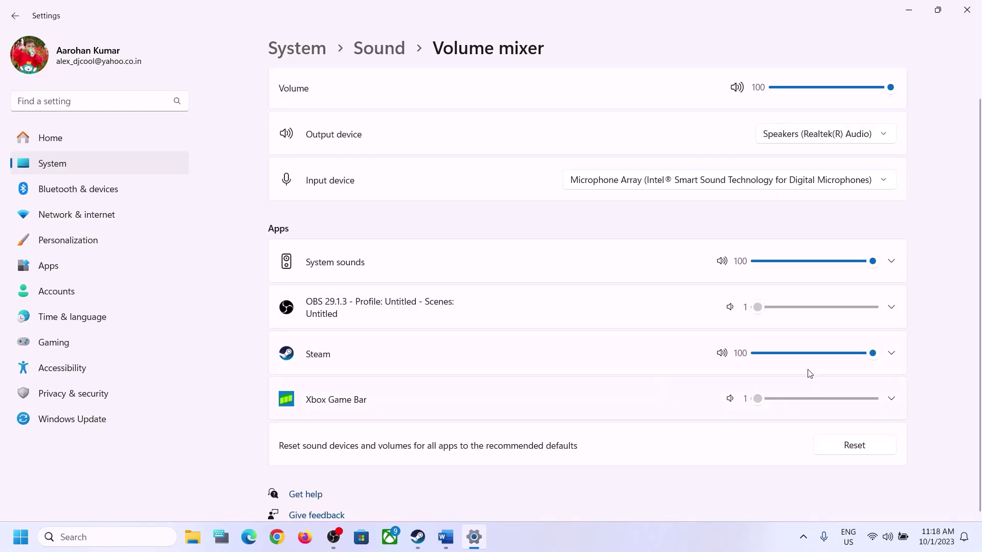
left_click(967, 10)
Switch to the Word document and highlight "Restart the game" followed by "Restart PC" in the Step 3 line.
left_click(442, 538)
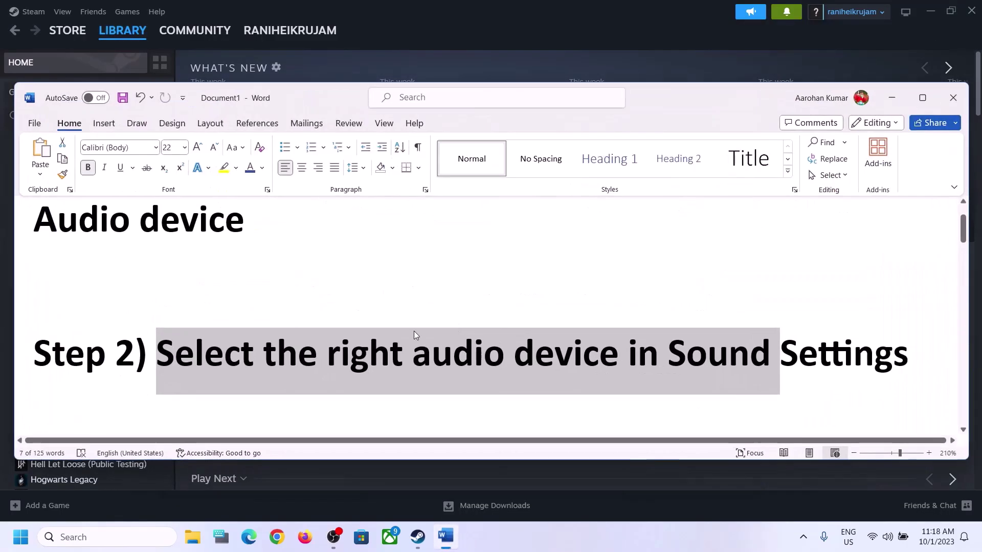
scroll(424, 392, "down", 3)
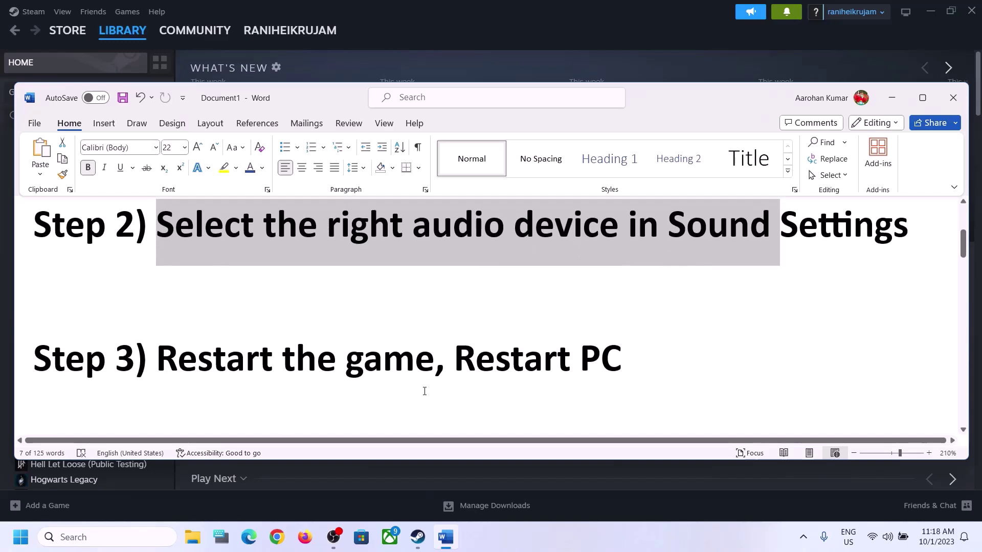
left_click_drag(157, 358, 418, 359)
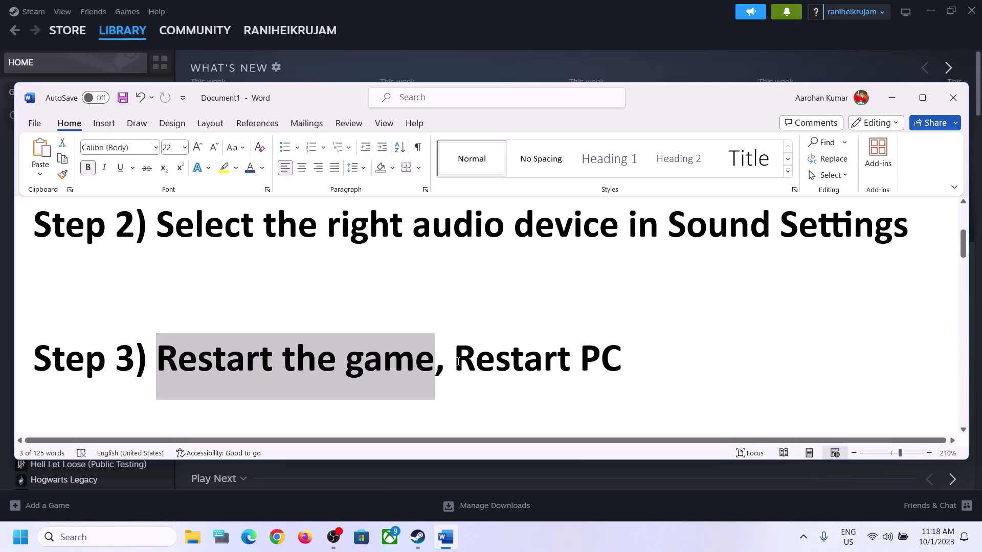
left_click_drag(458, 361, 622, 361)
View the power options for restarting the PC and dismiss them without choosing one.
left_click(22, 543)
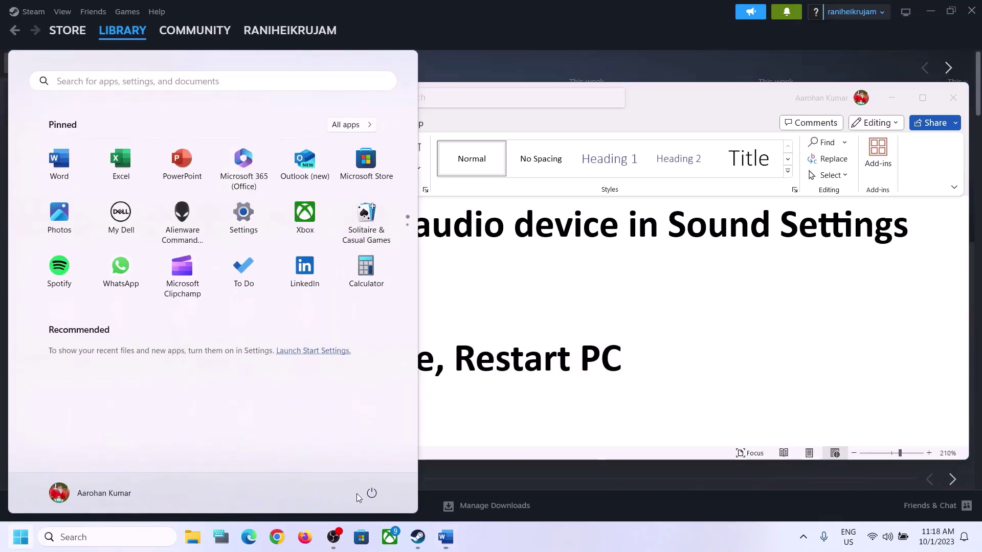
left_click(371, 492)
key("Escape")
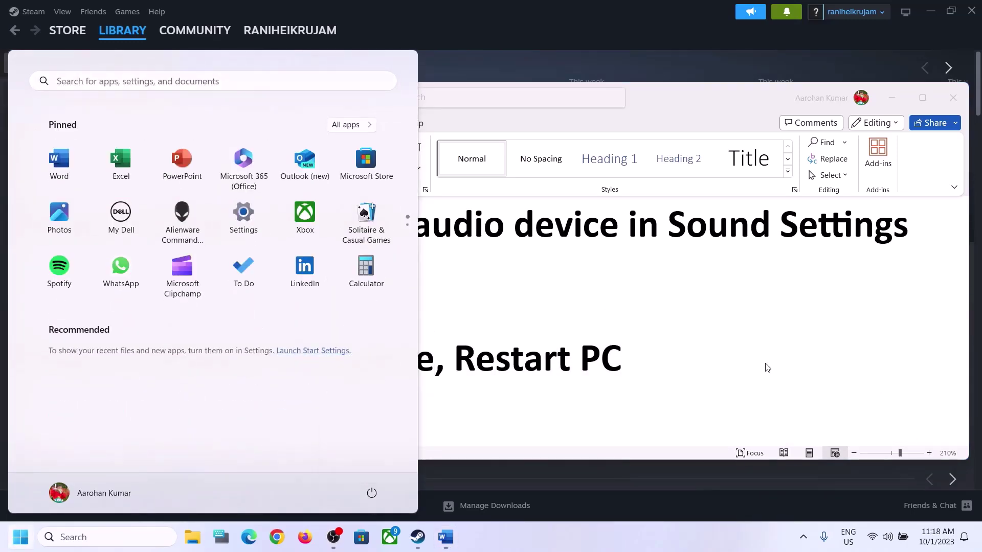
left_click(710, 355)
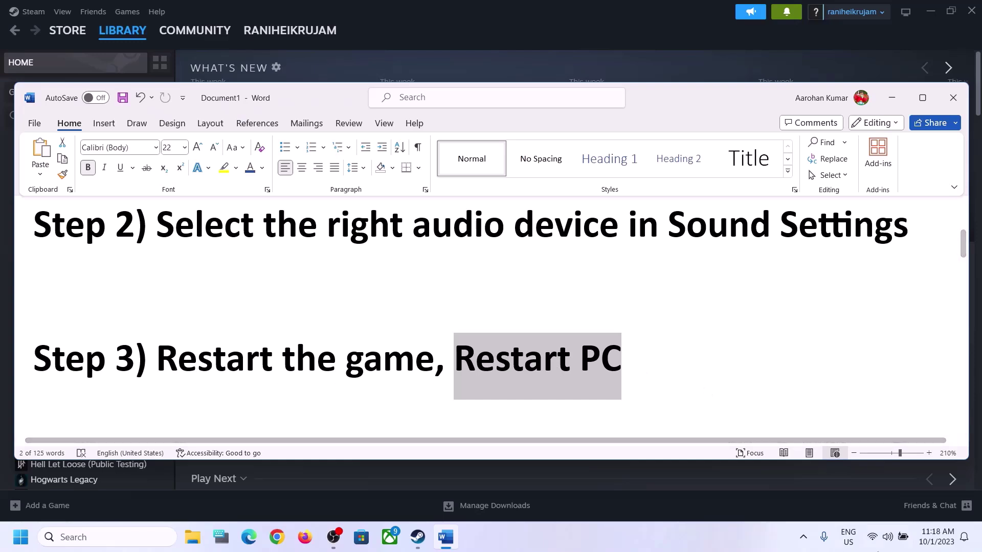
Recheck the sound output device list in the Windows quick settings and dismiss it.
left_click(887, 537)
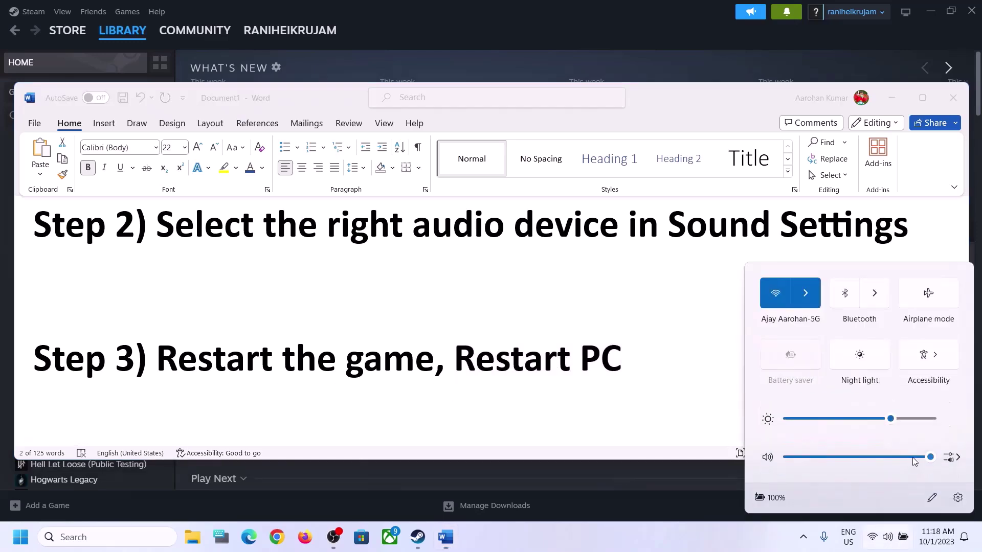
left_click(953, 458)
left_click(481, 394)
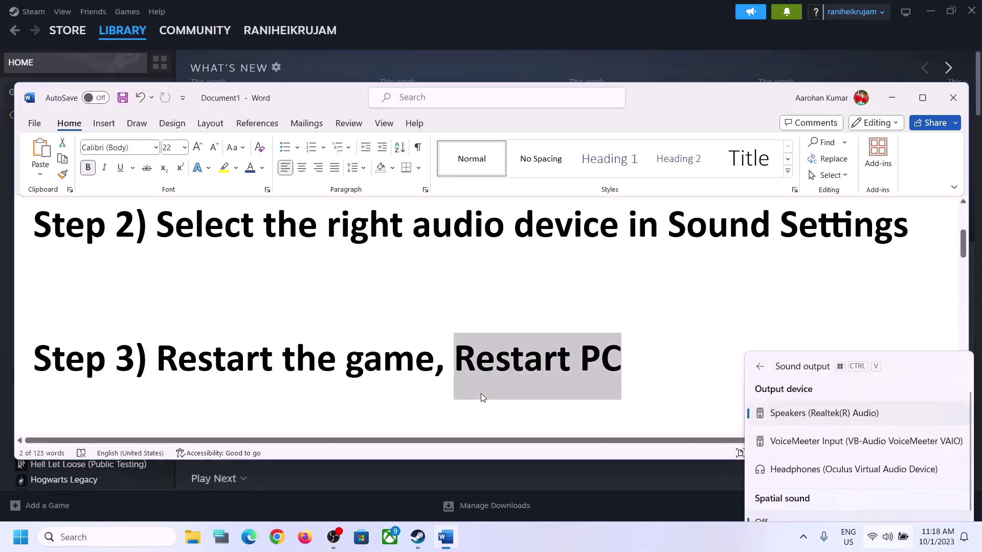
Highlight the Step 4 instruction about setting the sound sample rate to 48/44k Hz in the sound control panel.
left_click(337, 349)
scroll(337, 348, "down", 5)
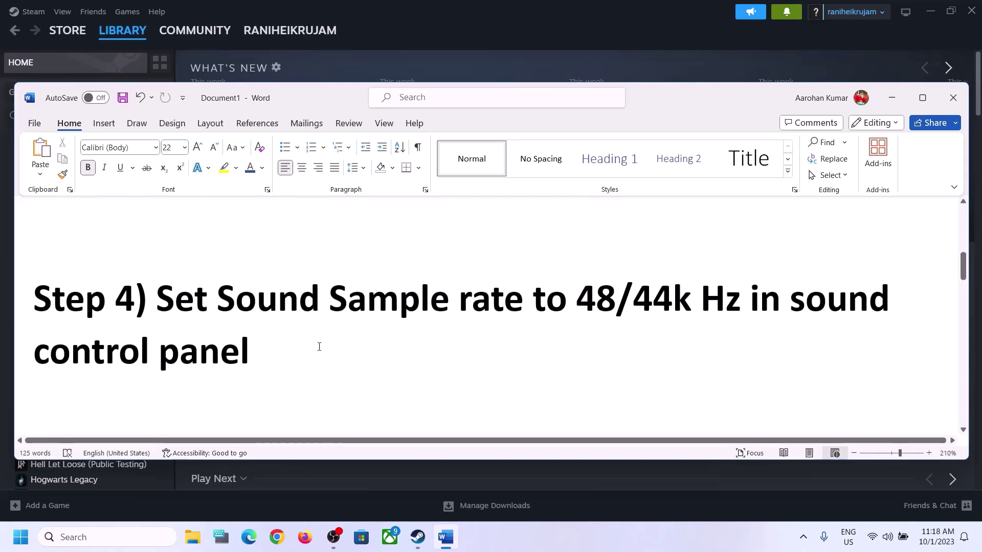
left_click_drag(157, 301, 368, 353)
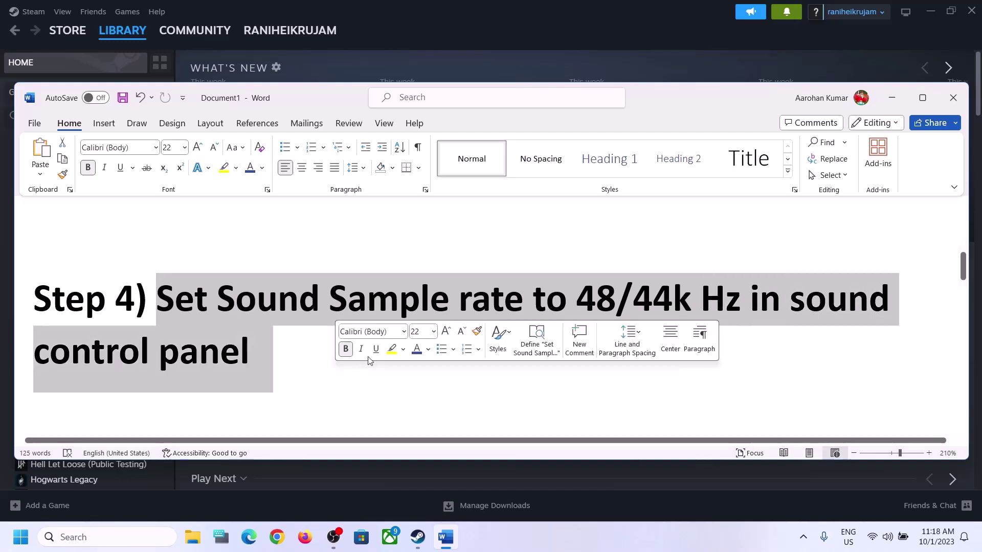
Open the Sound dialog from Hardware and Sound in Control Panel and place it clear of the text behind it.
left_click(113, 546)
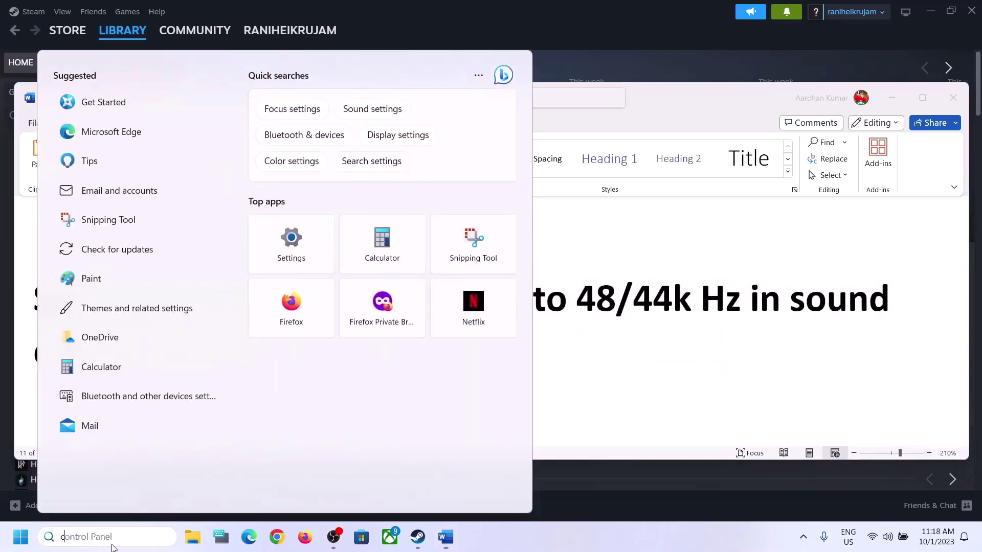
type("control")
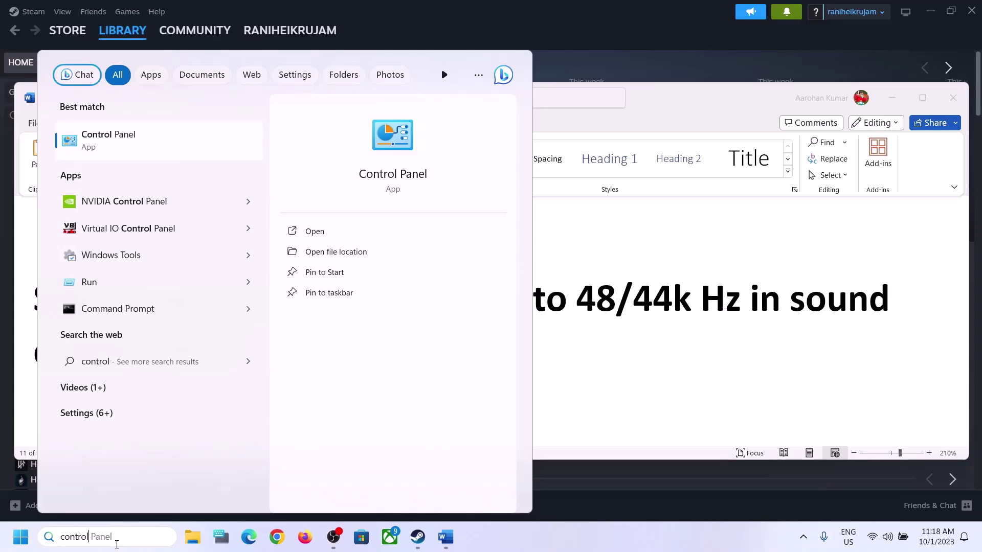
left_click(137, 146)
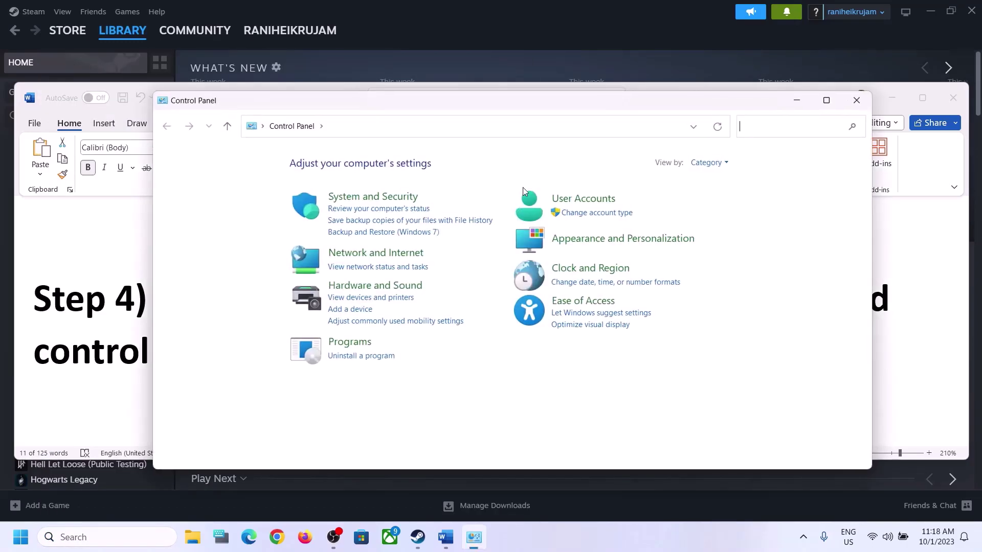
left_click(370, 288)
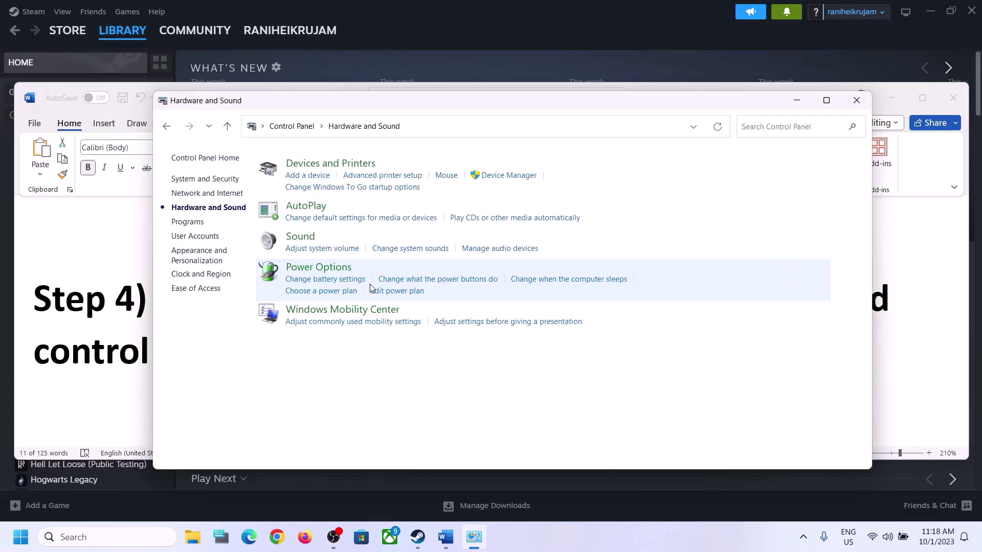
left_click(335, 237)
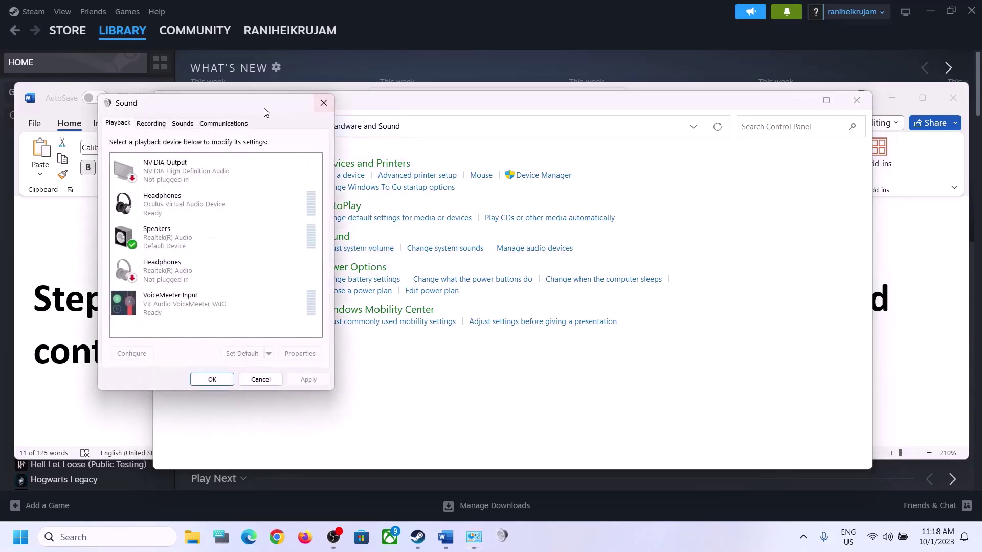
left_click_drag(244, 106, 466, 89)
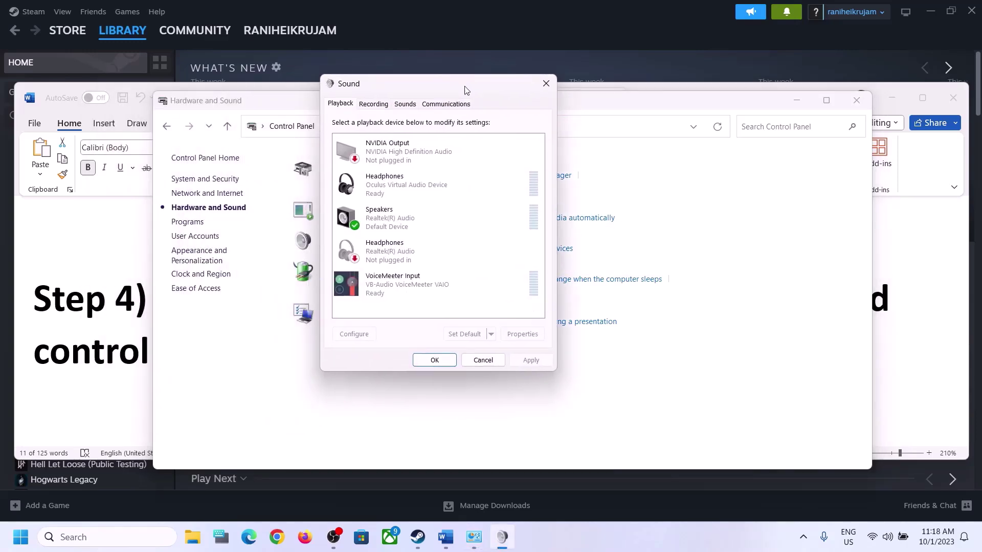
Select the Realtek Speakers playback device and open the advanced settings of its properties.
left_click(399, 227)
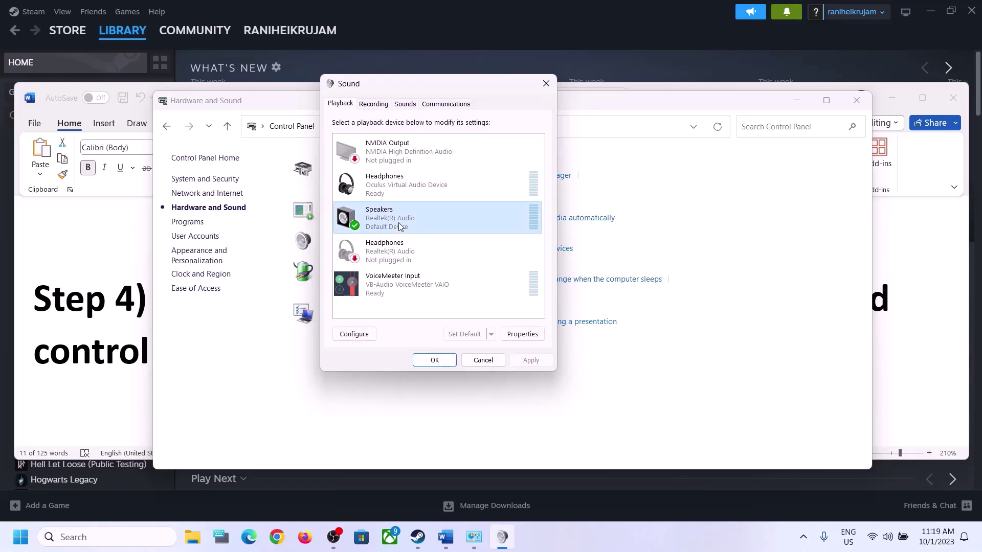
left_click(396, 189)
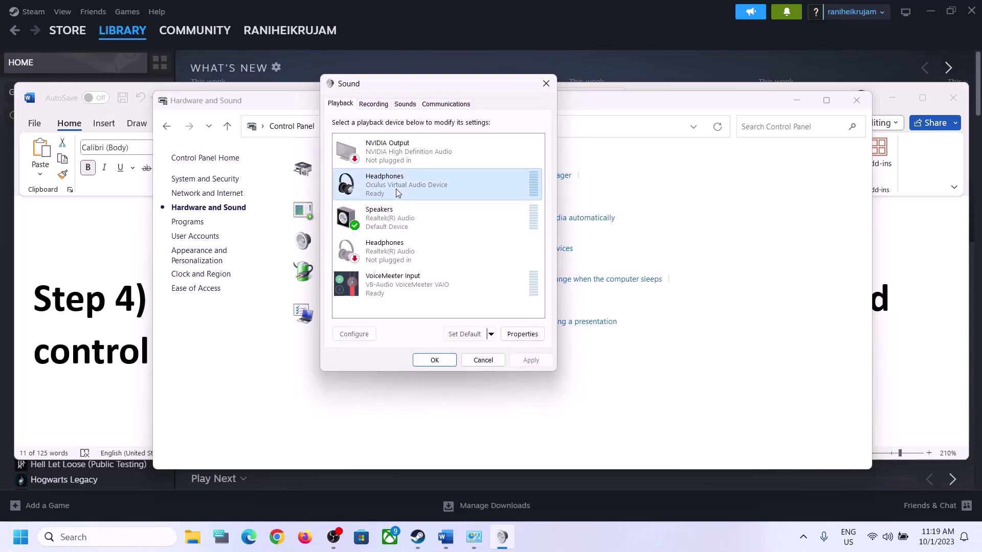
left_click(391, 218)
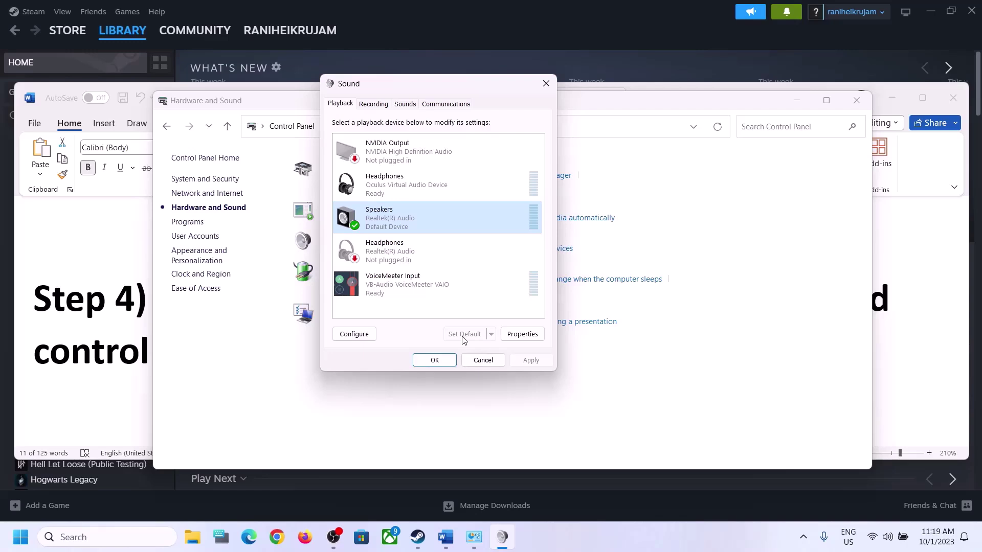
right_click(401, 223)
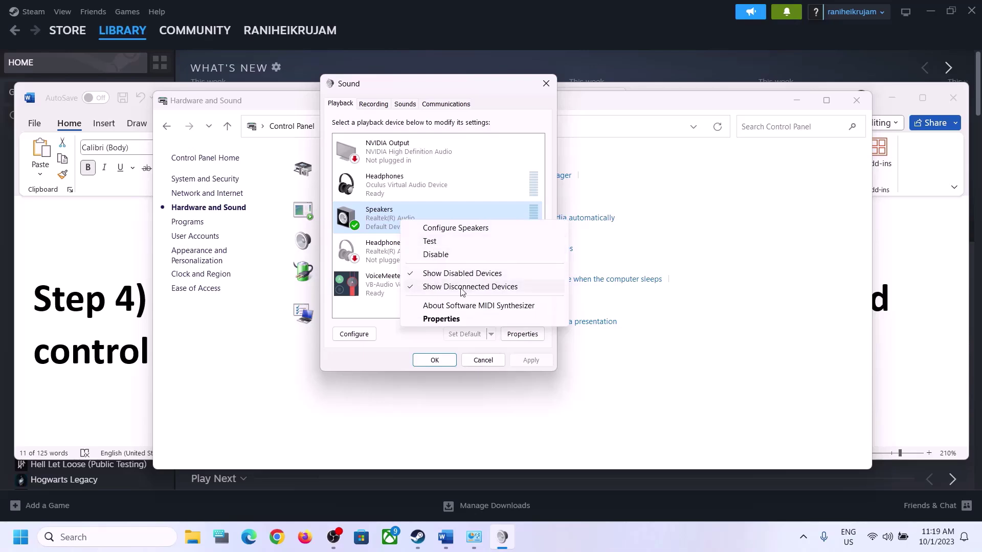
left_click(446, 318)
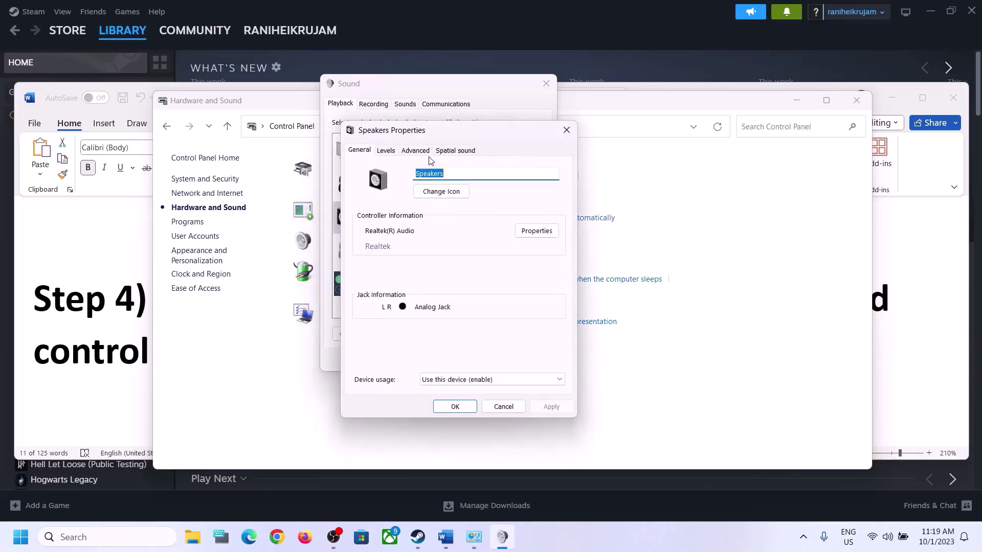
left_click(413, 153)
Set the speakers' default format to 16 bit, 48000 Hz and apply it.
left_click(504, 211)
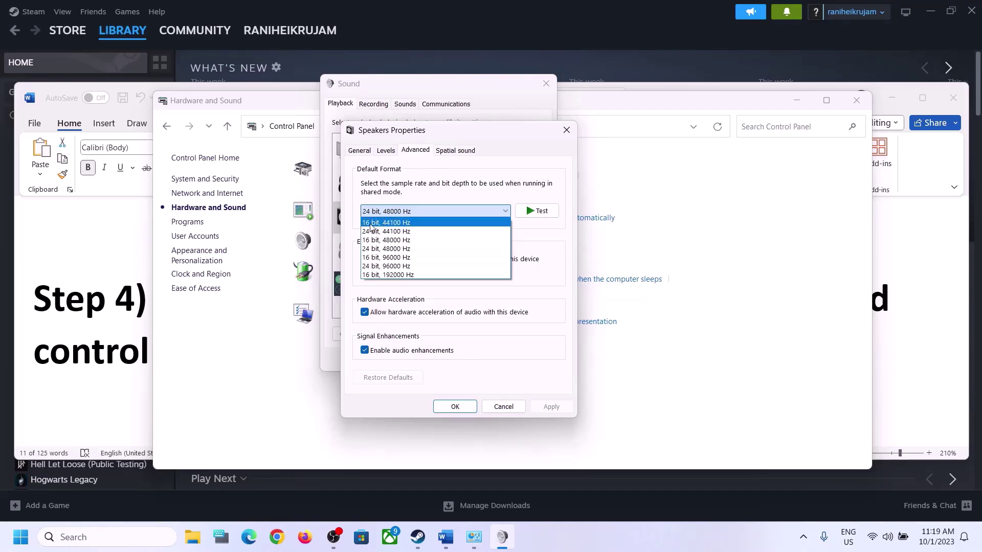
left_click(398, 242)
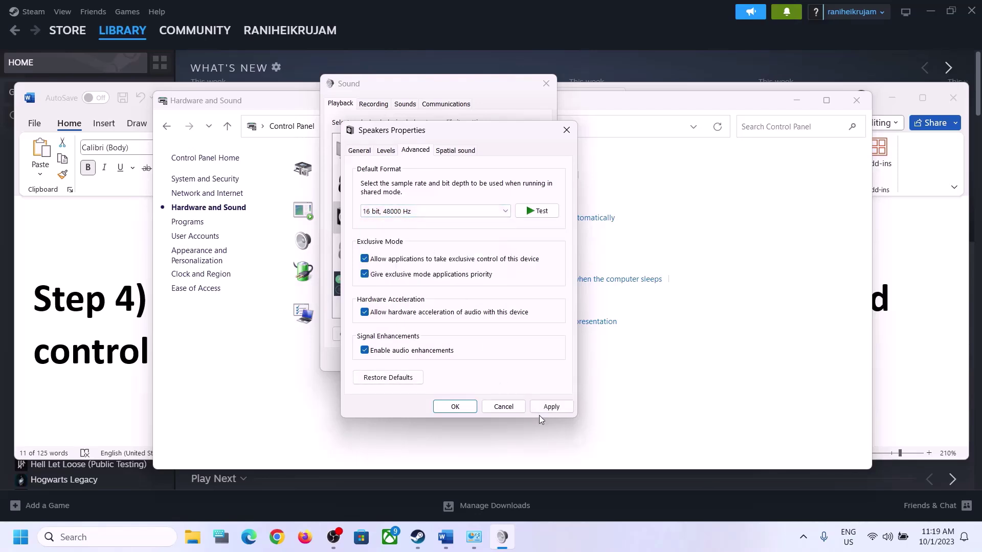
Set the speakers' default format to 24 bit, 48000 Hz, apply it, and close the sound dialogs and Control Panel.
left_click(425, 211)
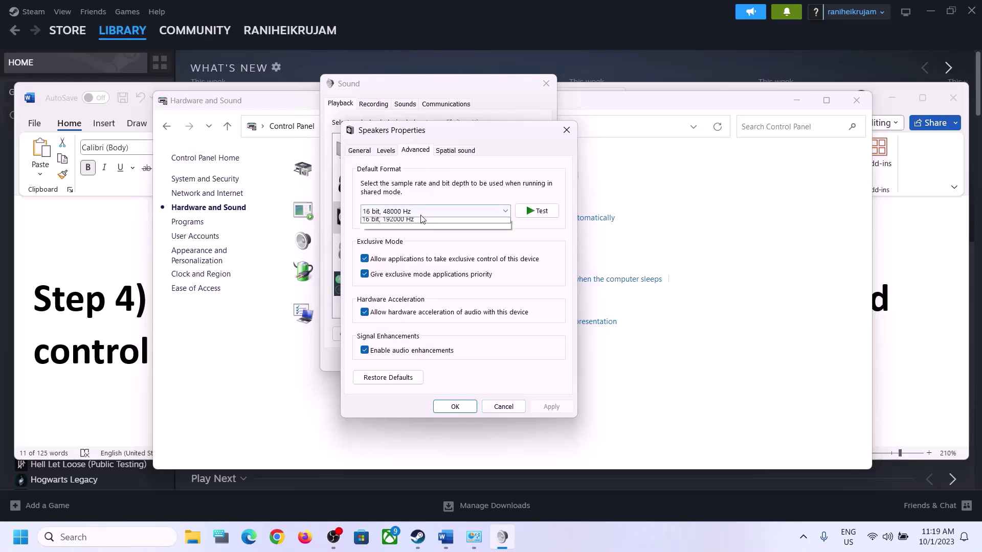
left_click(457, 258)
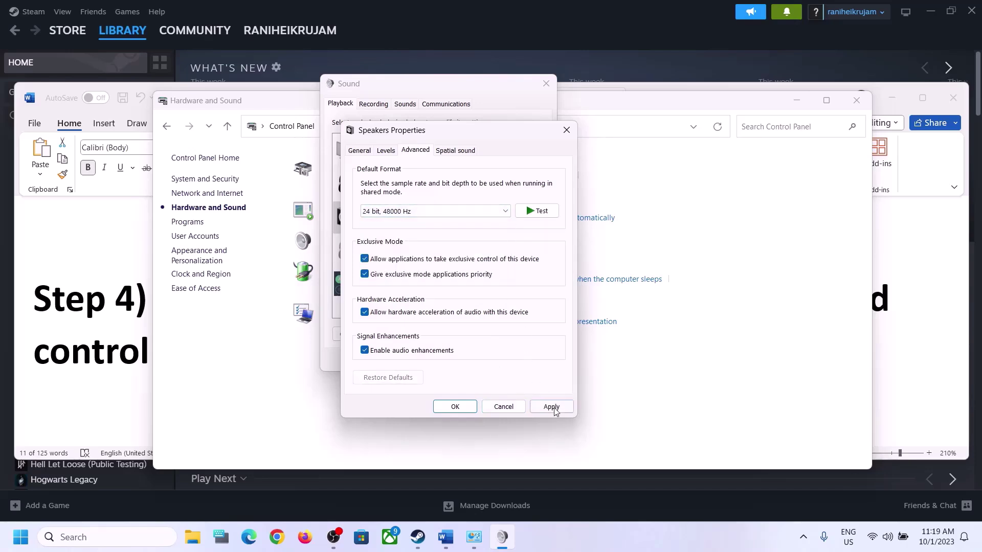
left_click(552, 406)
left_click(456, 407)
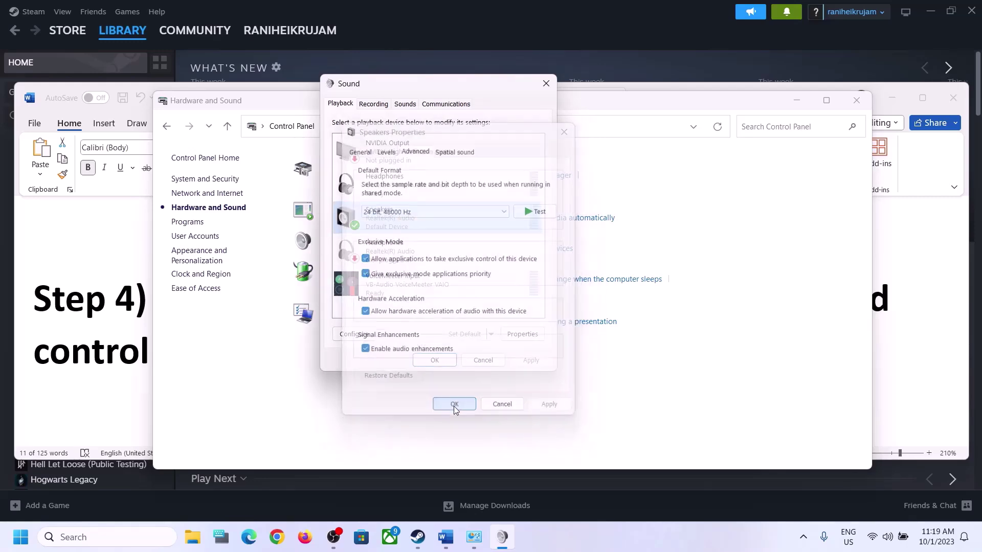
left_click(452, 363)
left_click(857, 100)
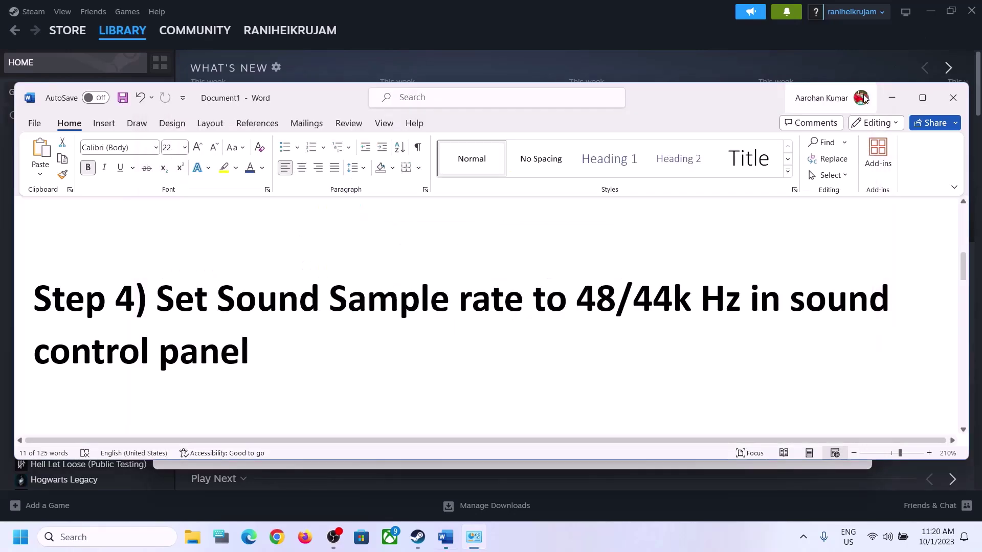
Highlight the 48/44k Hz sample rate in the Step 4 line of the Word document and clear the selection.
left_click_drag(533, 299, 747, 299)
left_click(304, 333)
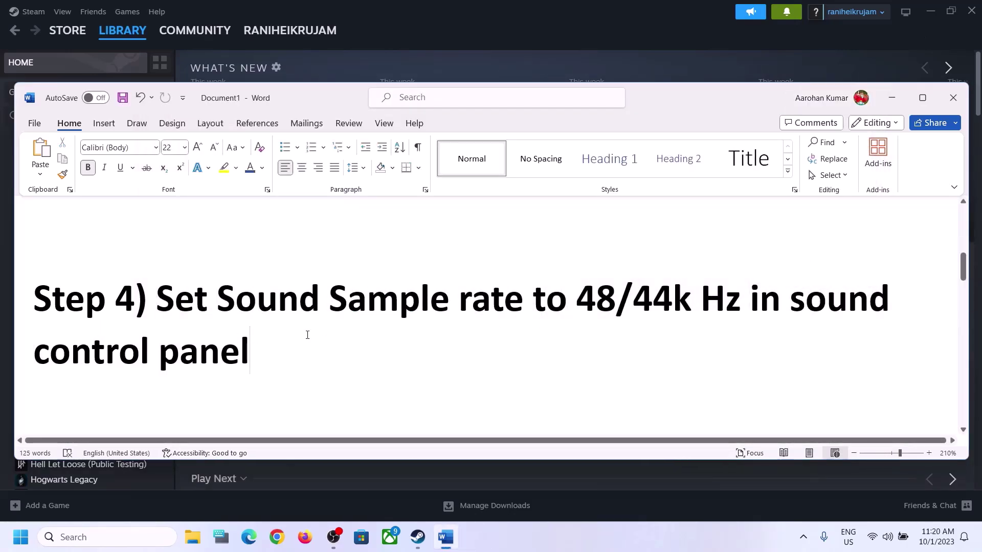
Highlight the Step 5 instructions to disconnect the controller when starting the game and connect it once the sound is established.
scroll(308, 334, "down", 4)
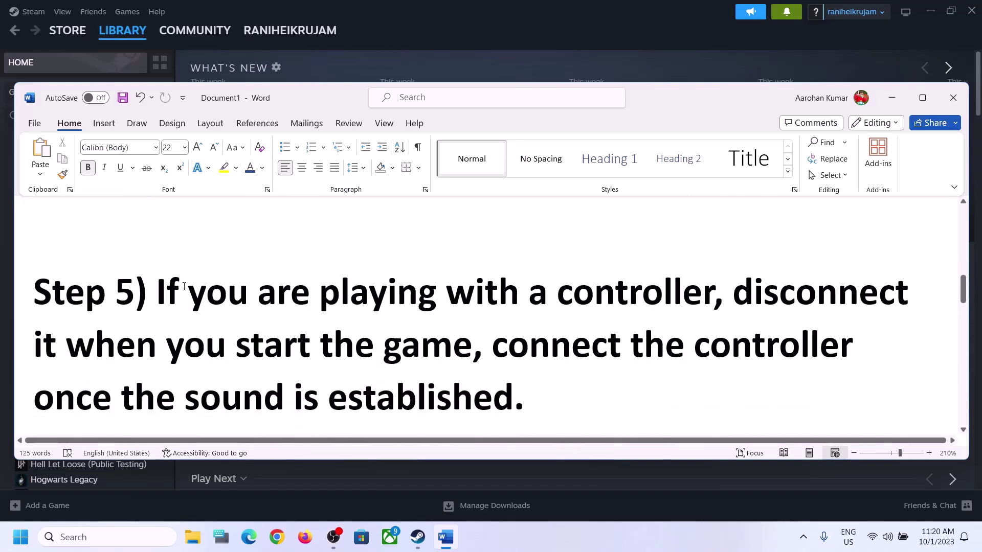
left_click_drag(185, 287, 472, 359)
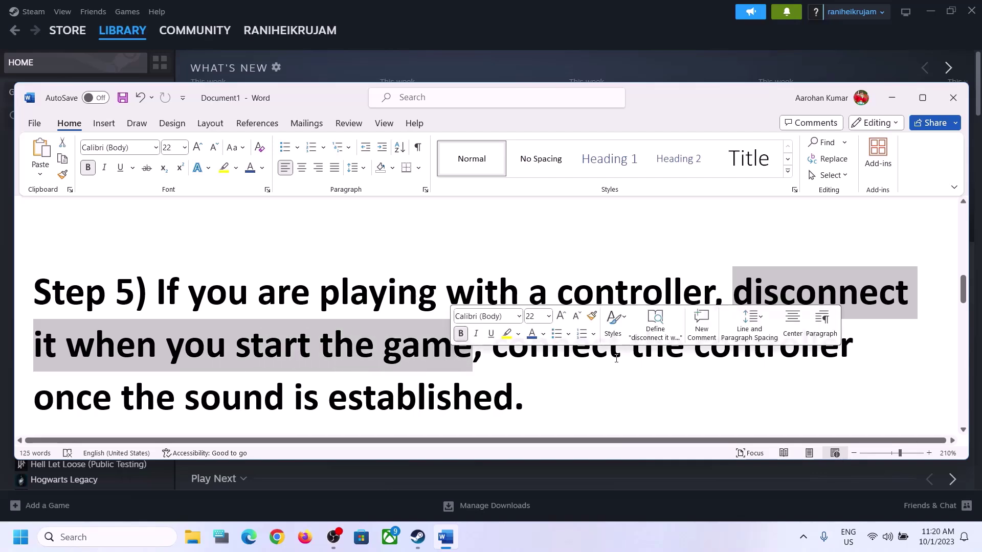
left_click(778, 292)
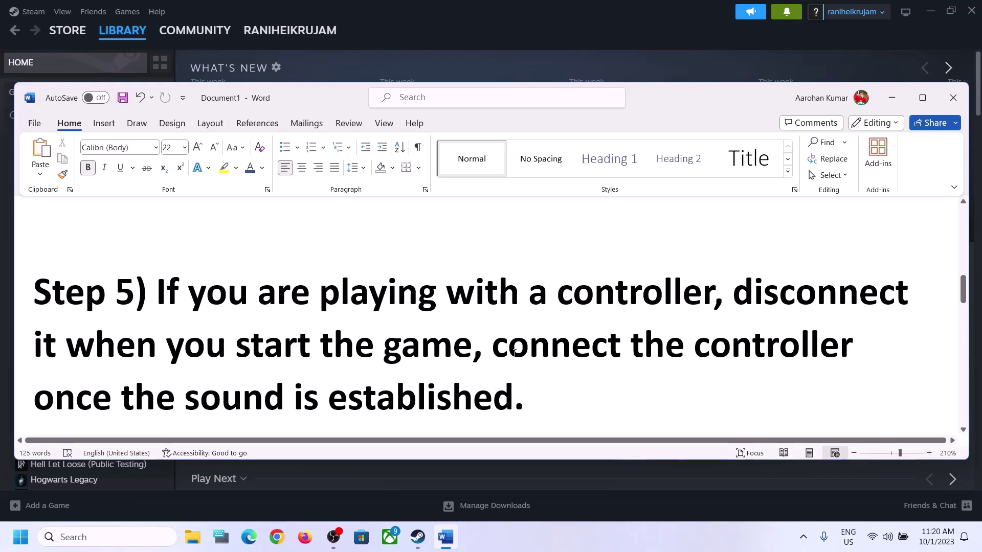
left_click_drag(514, 353, 854, 352)
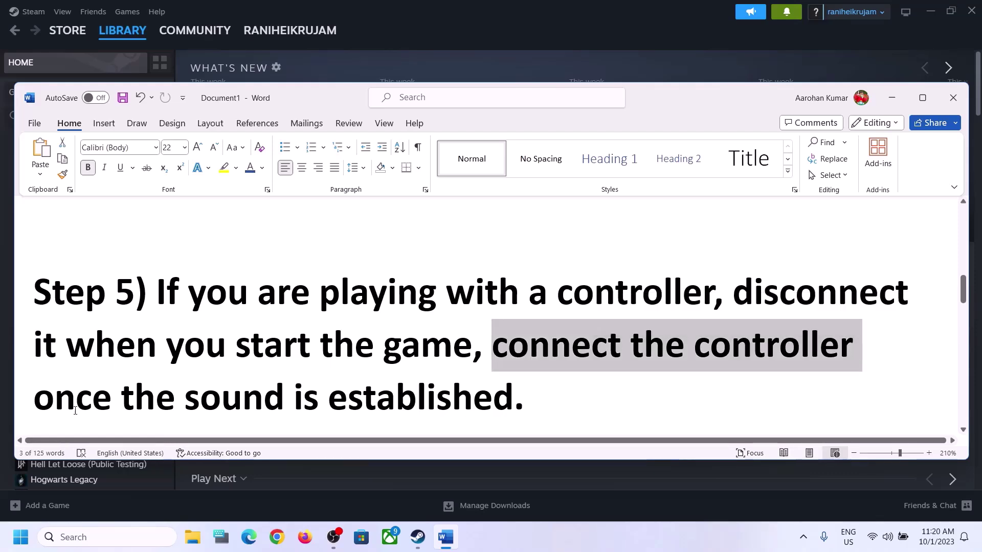
left_click_drag(75, 410, 419, 400)
left_click(296, 310)
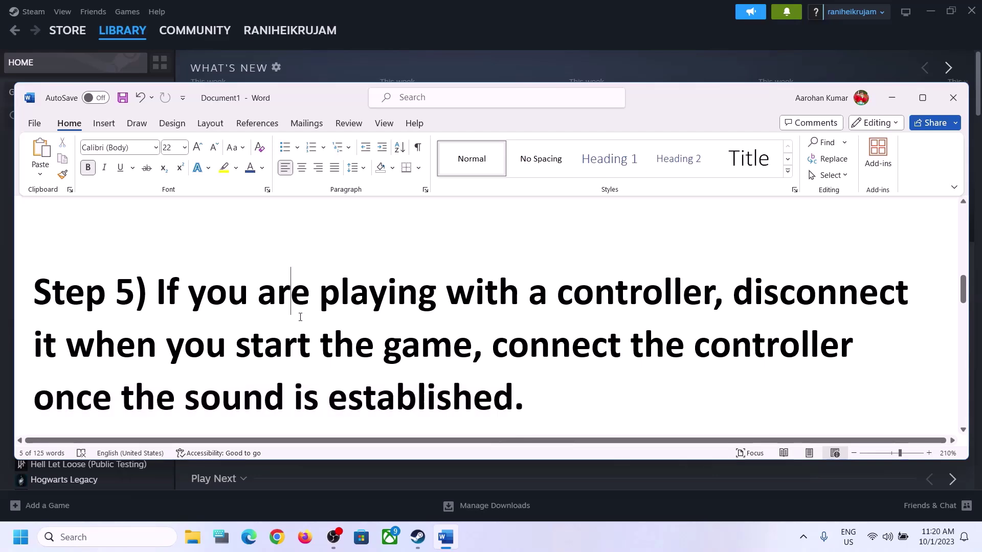
Highlight "off Spatial Sound" in the Step 6 line of the document.
scroll(317, 317, "down", 3)
scroll(320, 317, "down", 1)
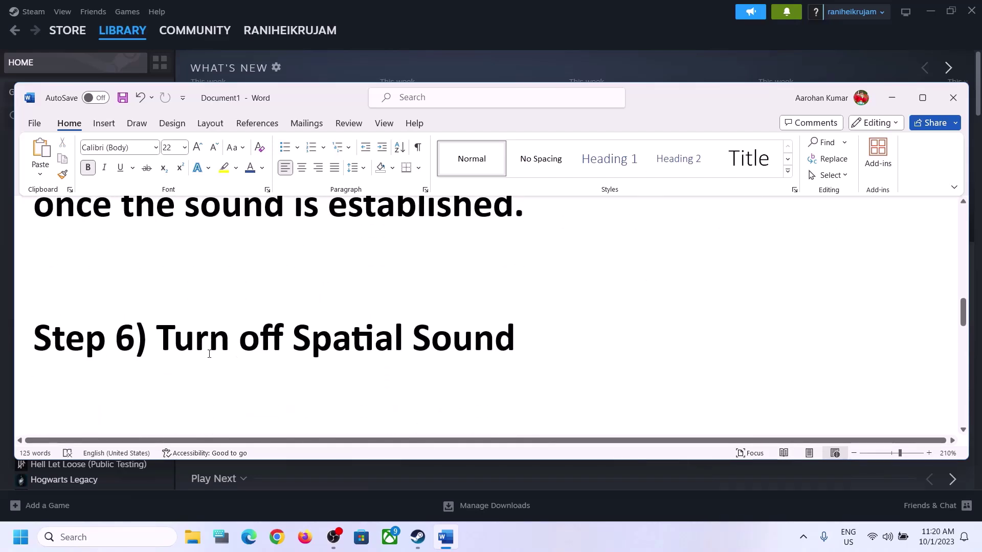
left_click_drag(239, 348, 646, 374)
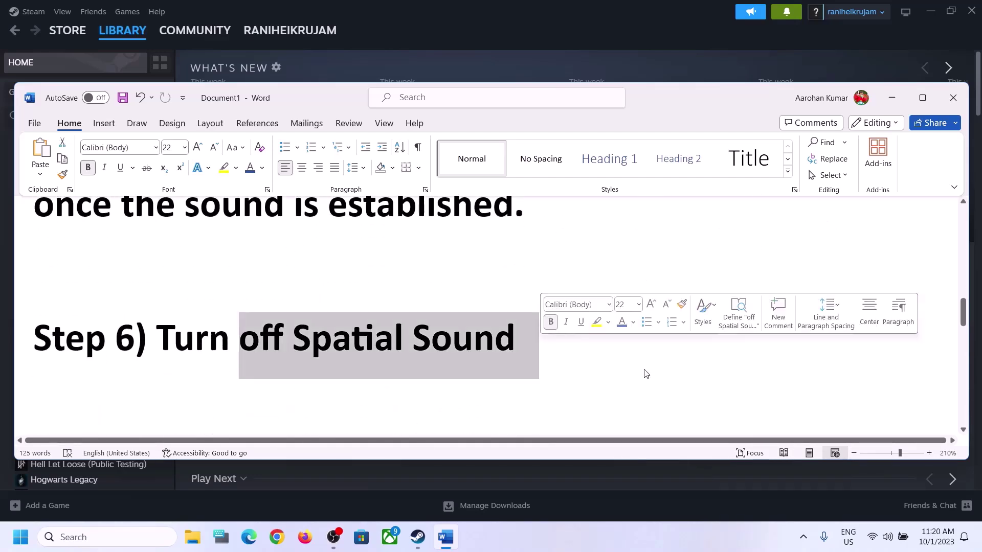
right_click(889, 539)
left_click(884, 499)
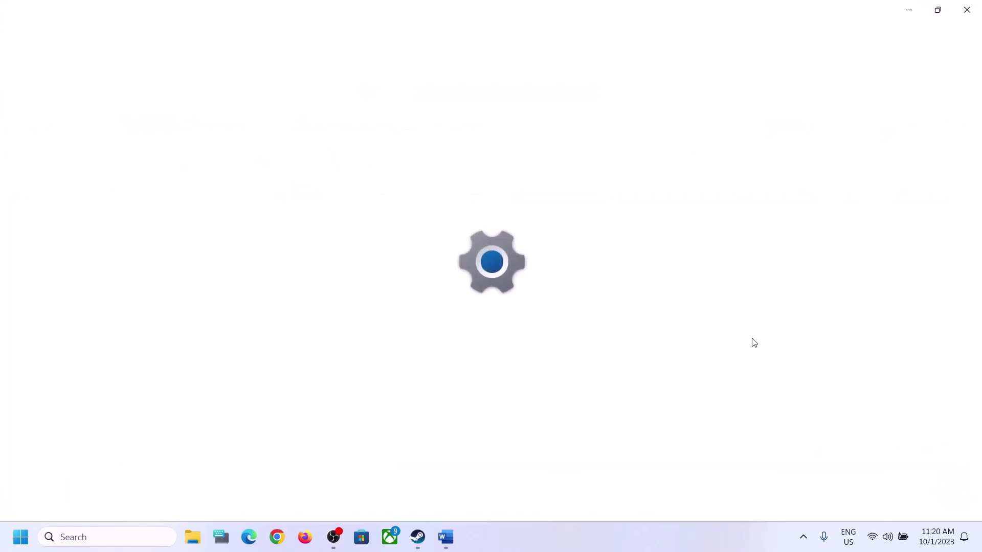
left_click(966, 10)
Reopen Control Panel and open the Sound dialog from Hardware and Sound, dismissing the Volume Mixer.
left_click(103, 538)
type("co")
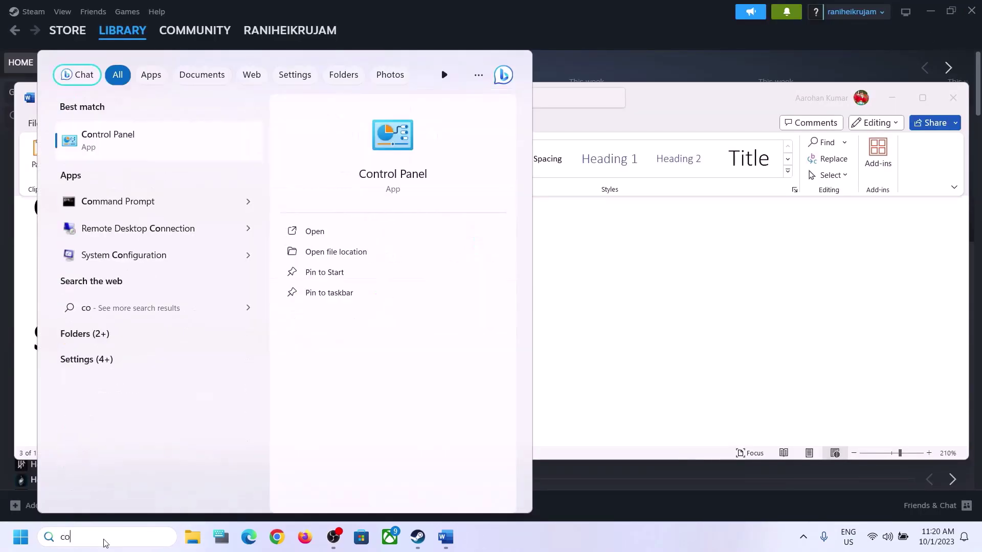
type("ntrol")
key("Return")
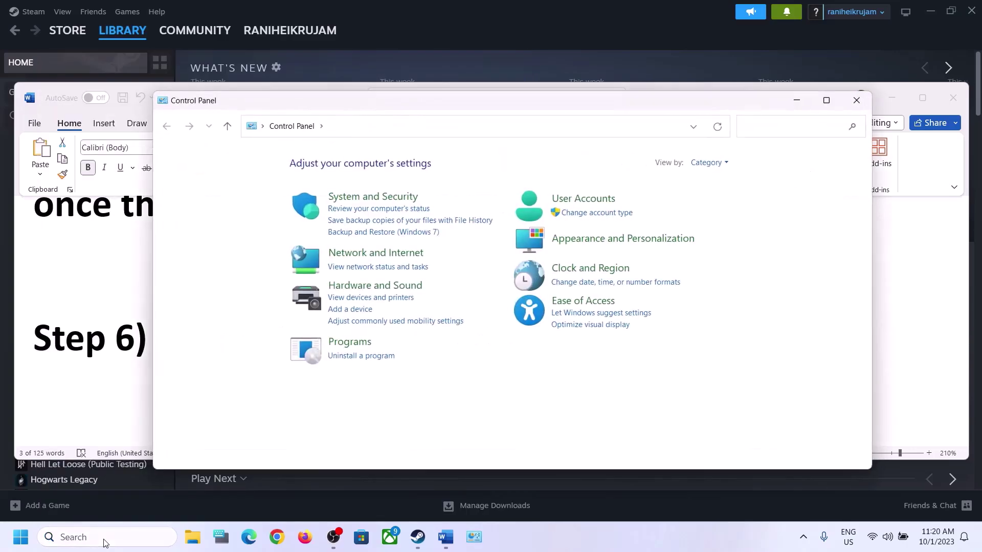
left_click(375, 285)
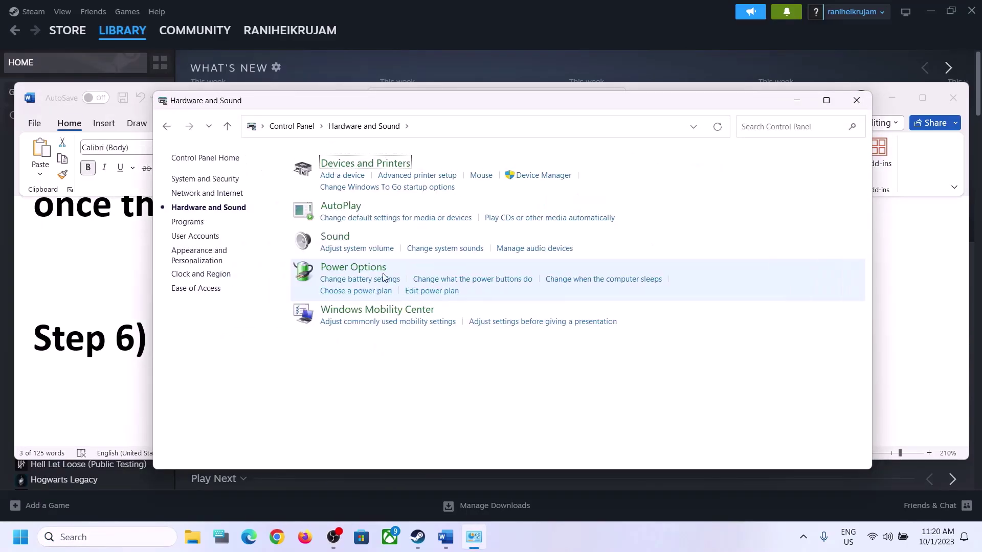
left_click(340, 246)
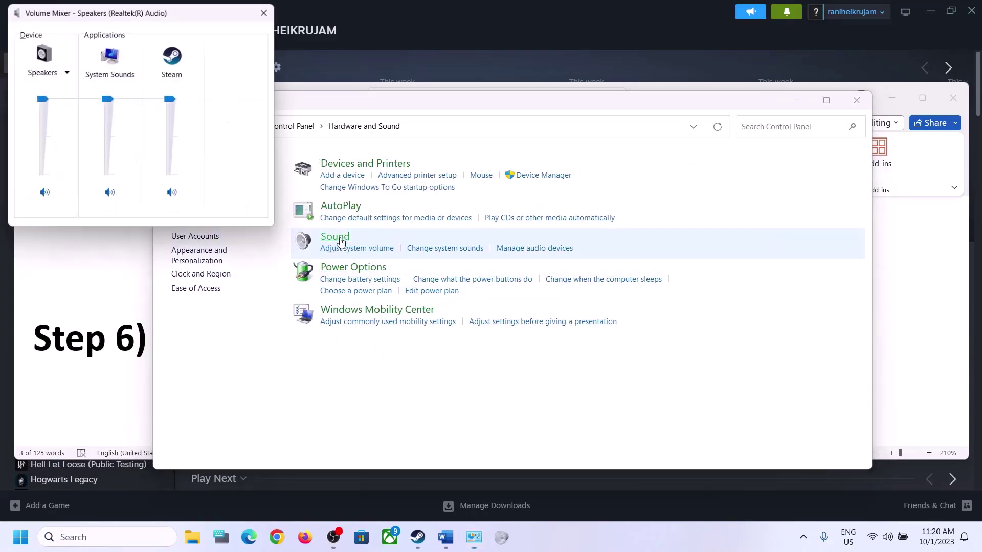
left_click(270, 7)
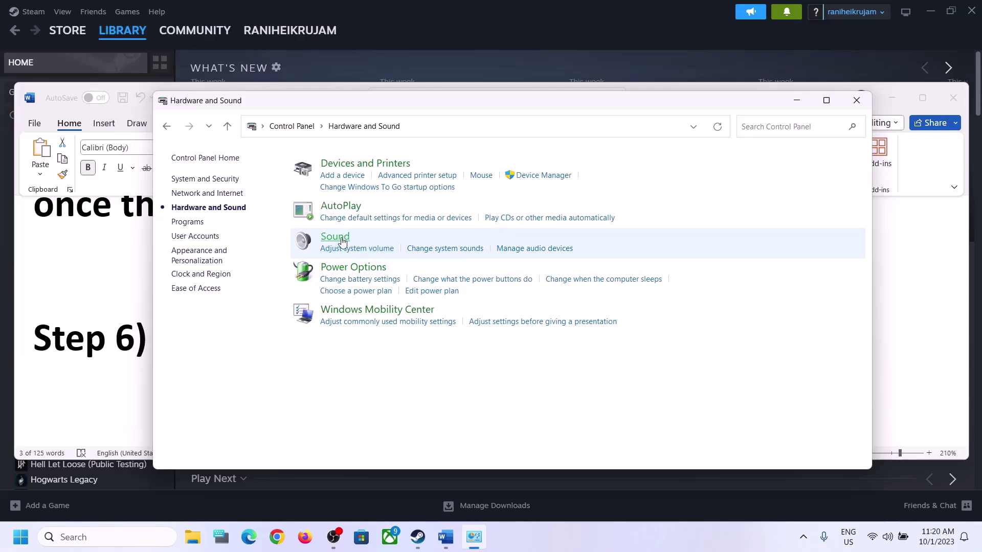
left_click_drag(168, 42, 482, 80)
Set the spatial sound format of the Realtek Speakers playback device to Off and close the Sound dialog.
left_click(419, 216)
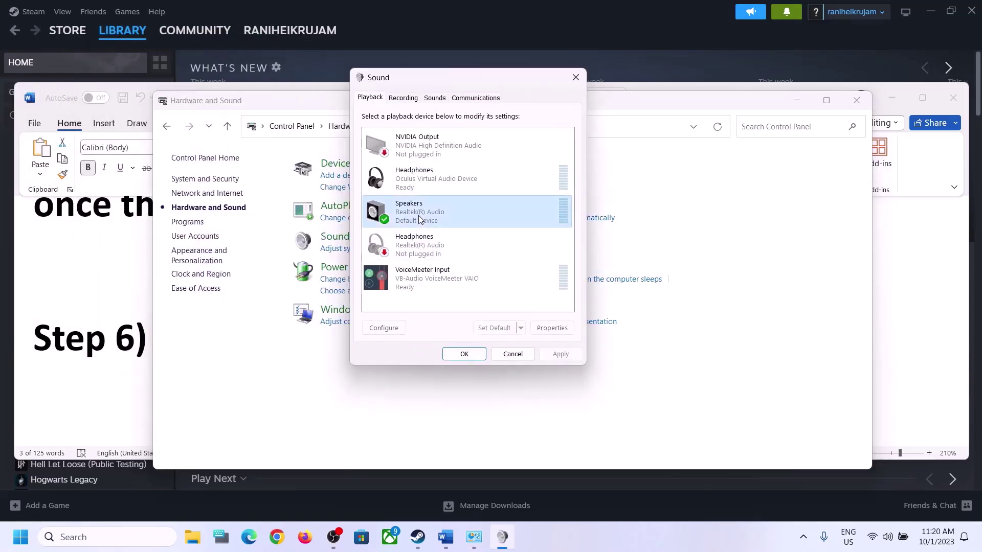
right_click(431, 215)
left_click(474, 316)
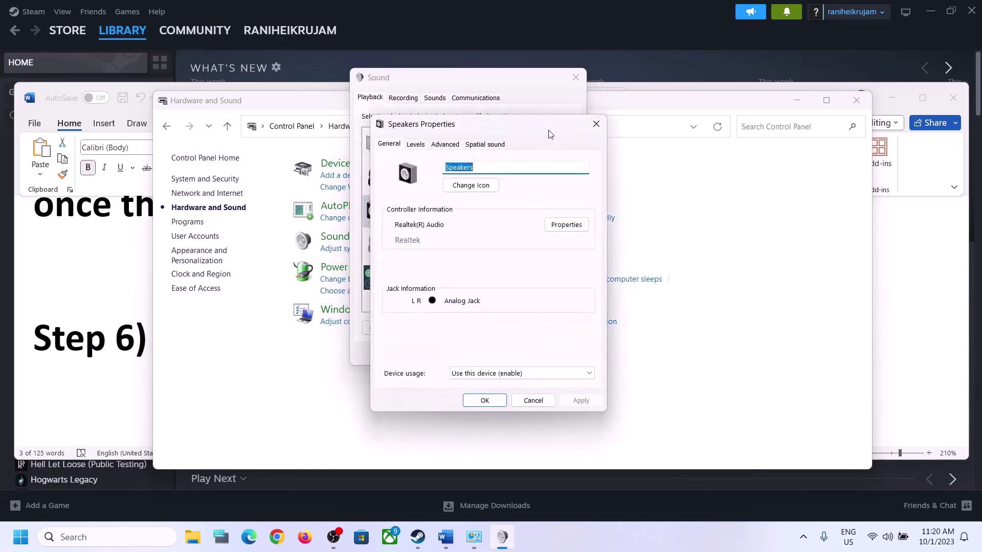
left_click(485, 144)
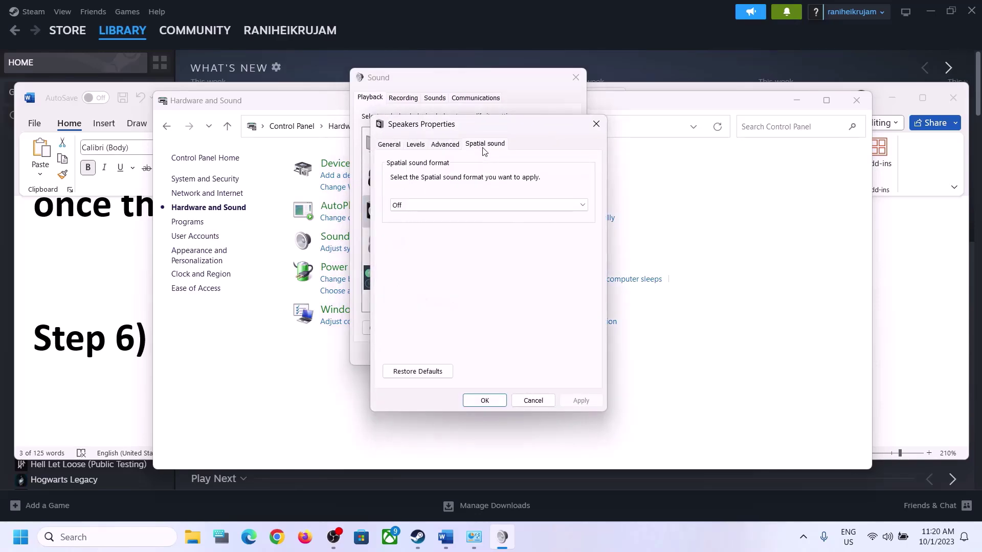
left_click(449, 204)
left_click(439, 249)
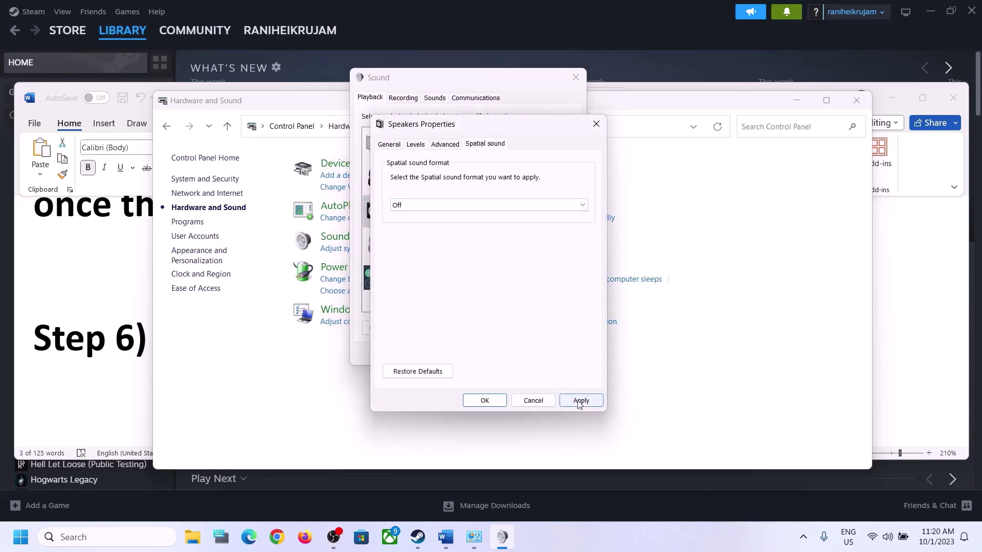
left_click(495, 402)
left_click(575, 77)
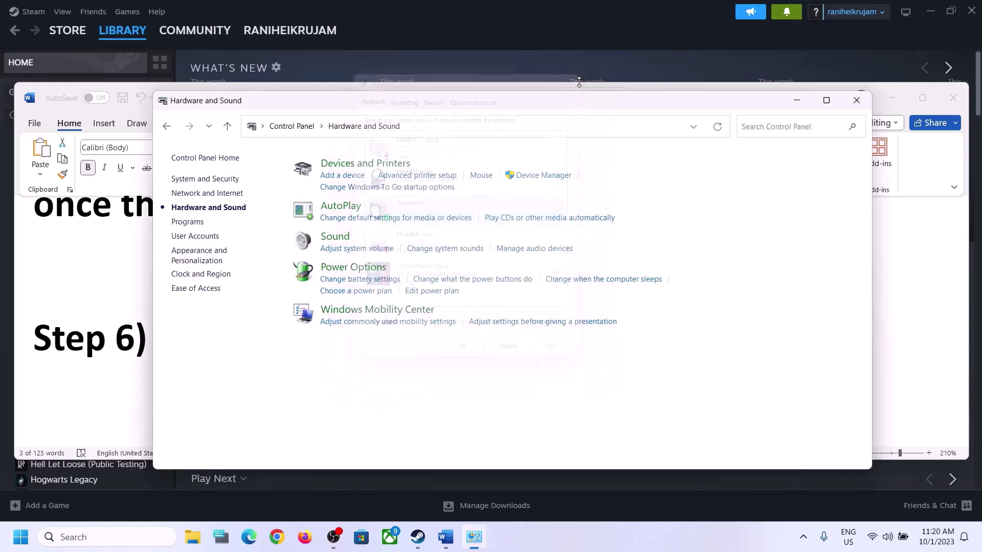
Return to the Word document and highlight "Oculus/voicemeeter", then the recording and playback wording, in the Step 7 instructions.
left_click(101, 322)
scroll(374, 349, "down", 5)
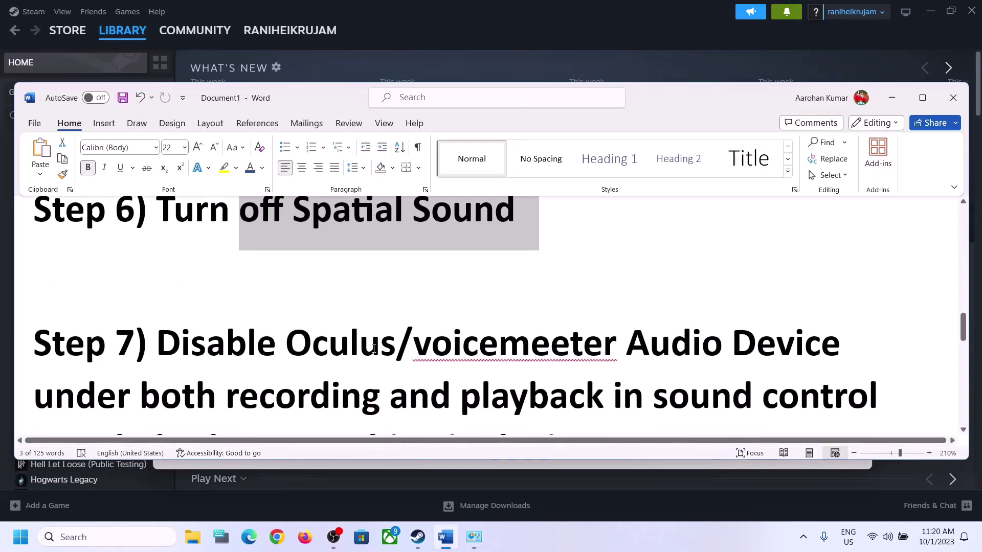
scroll(374, 348, "up", 1)
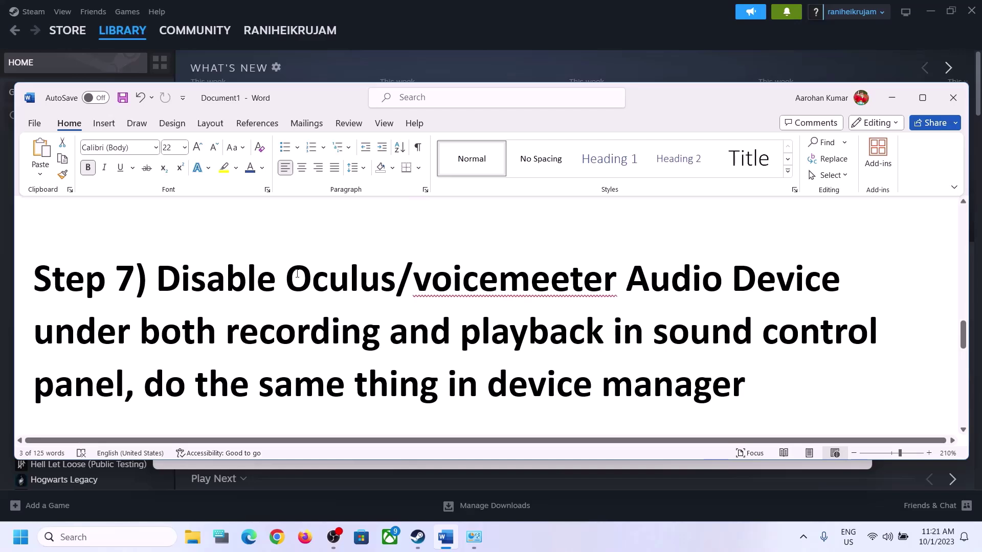
left_click_drag(289, 273, 617, 279)
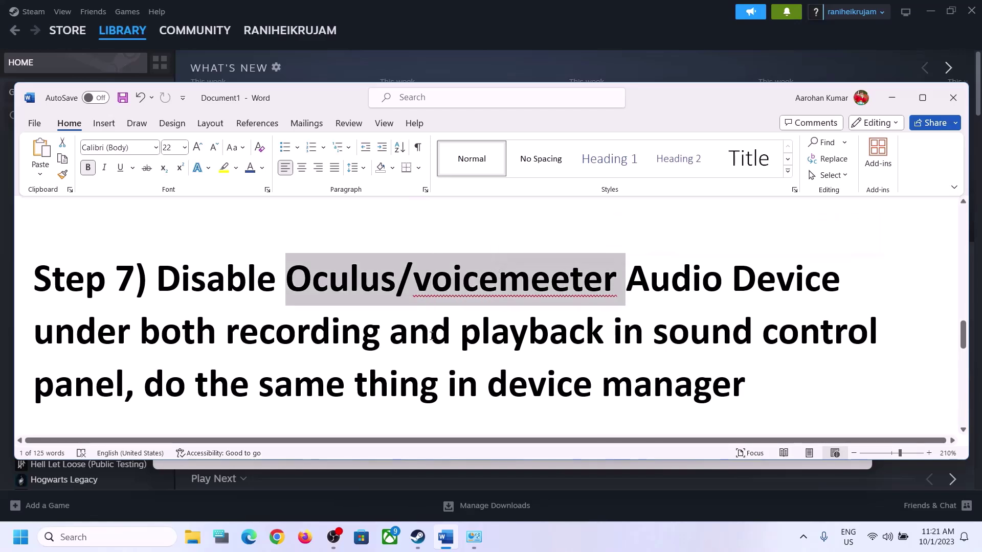
left_click_drag(234, 333, 572, 335)
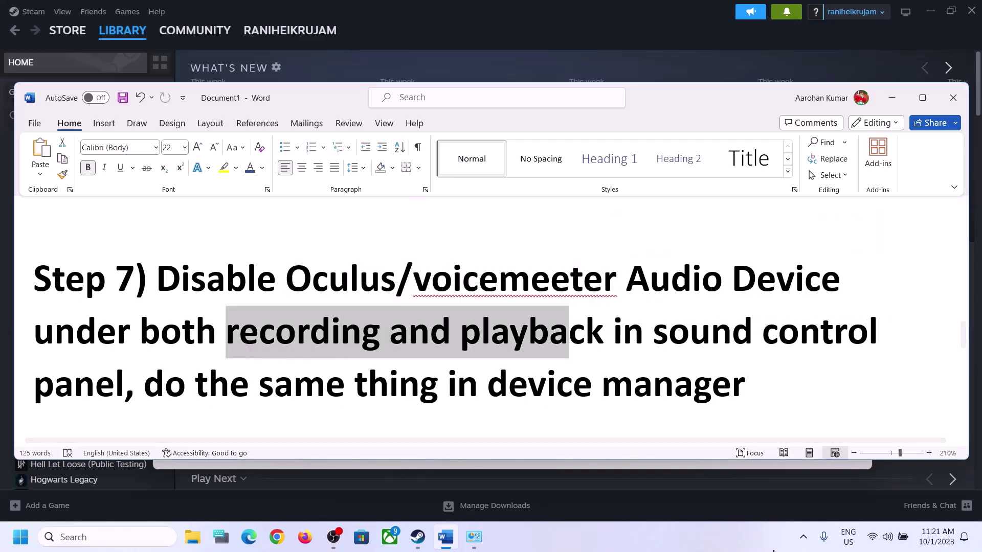
Reopen Control Panel, open the Sound dialog from Hardware and Sound, and move it over the Control Panel window.
left_click(123, 537)
type("c")
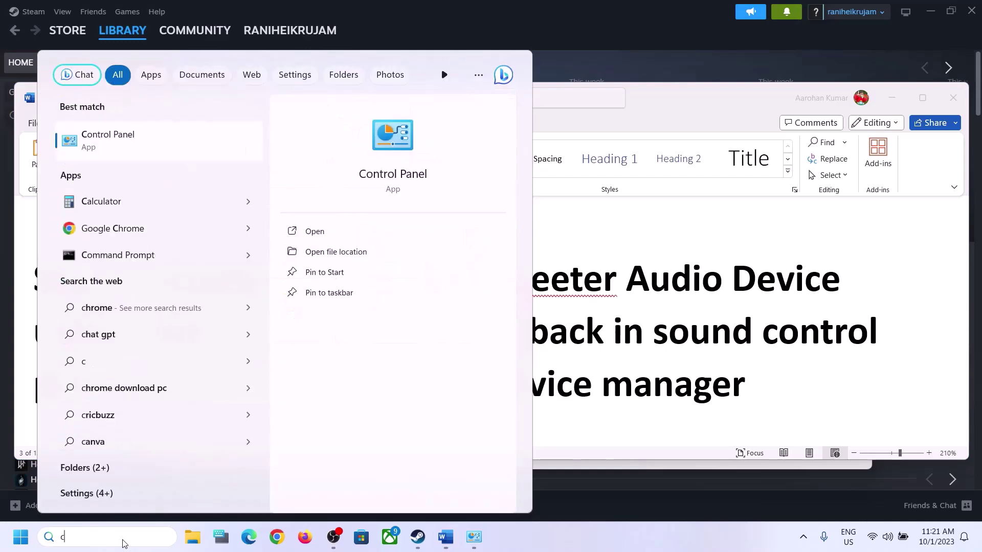
type("ontrol")
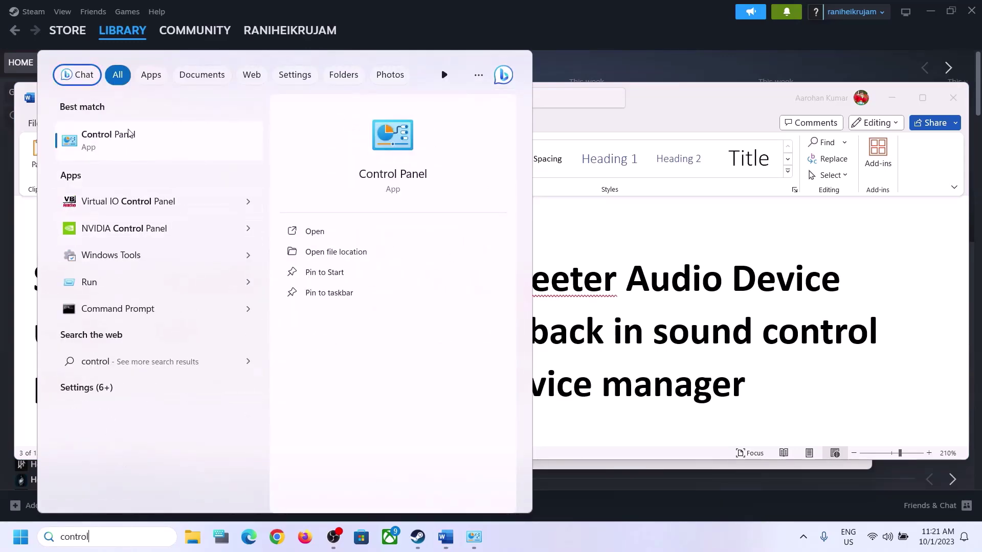
key("Return")
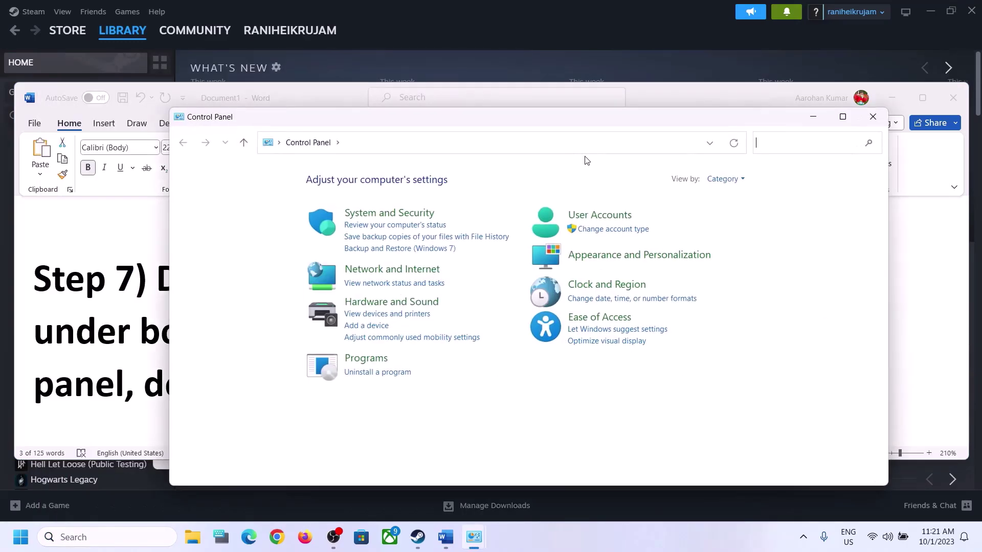
left_click(393, 303)
left_click(350, 252)
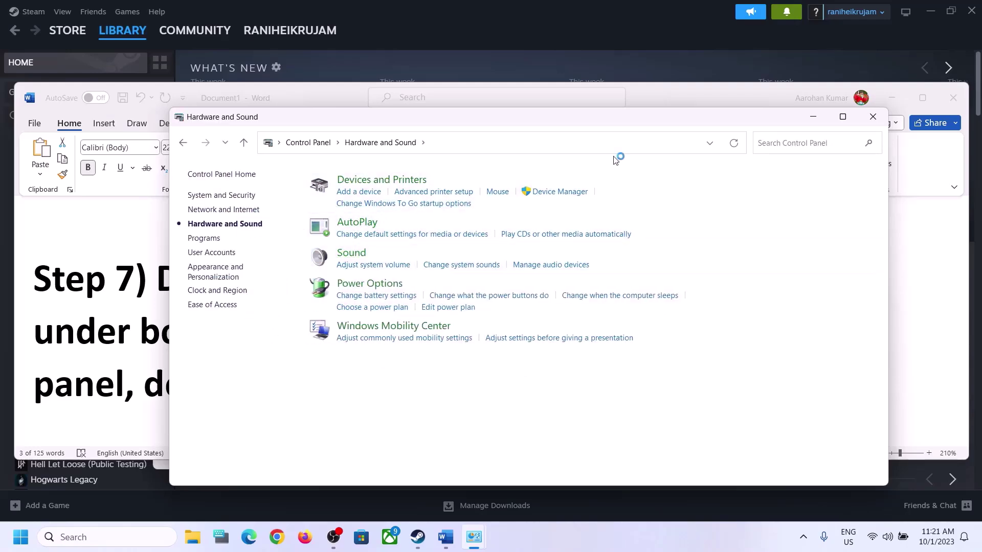
left_click_drag(219, 54, 556, 103)
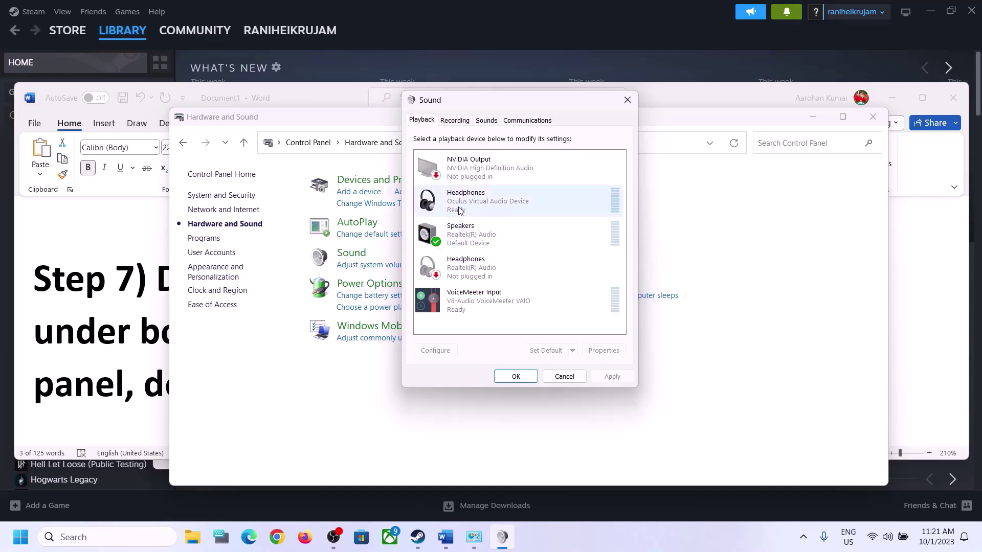
Disable the Oculus Virtual Audio Device headphones and the Realetk(R) Audio headphones among the playback devices.
left_click(486, 207)
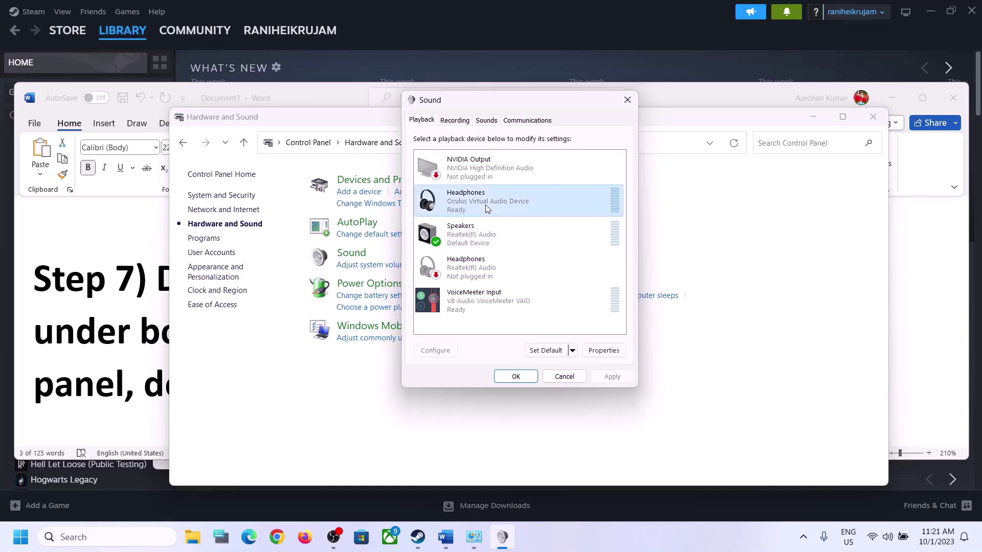
right_click(486, 207)
left_click(520, 226)
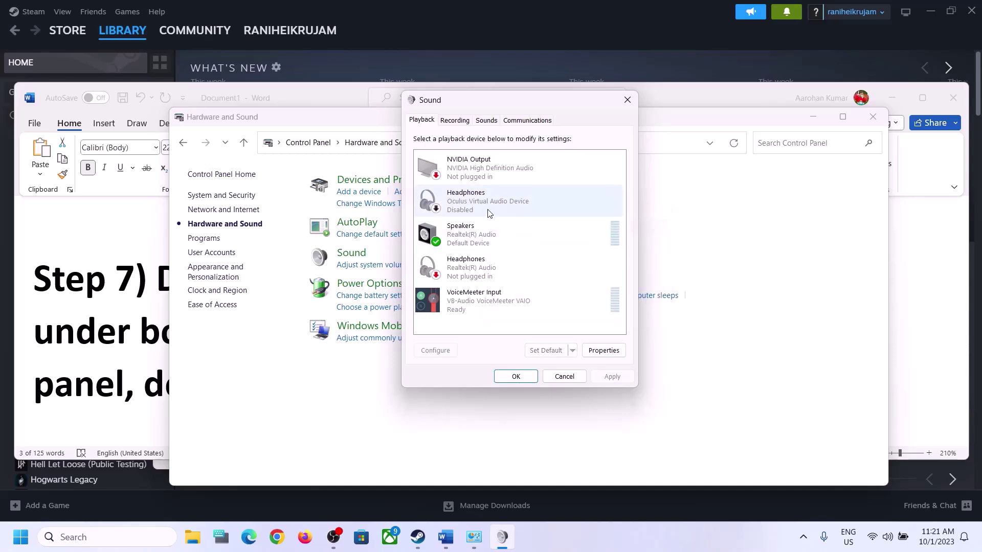
left_click(461, 280)
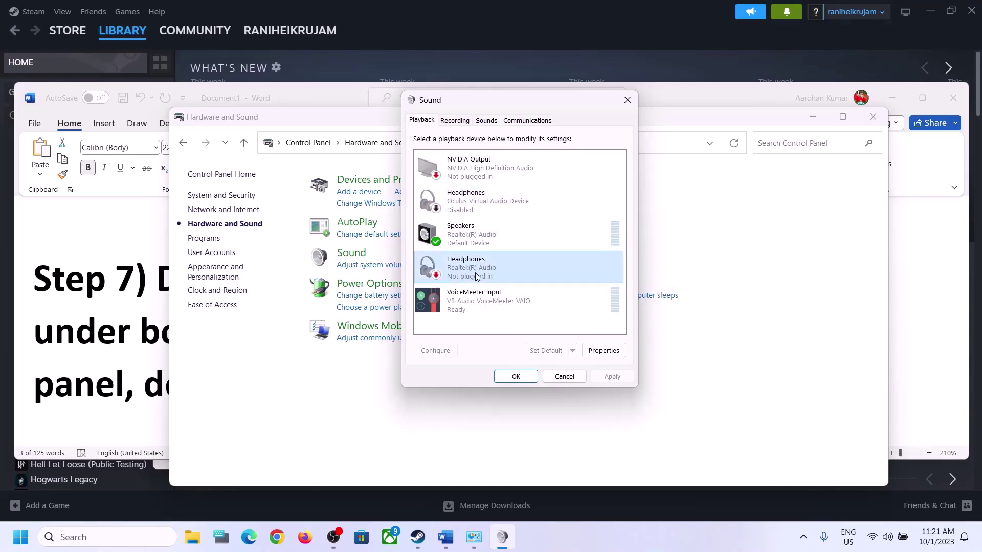
right_click(474, 273)
left_click(516, 294)
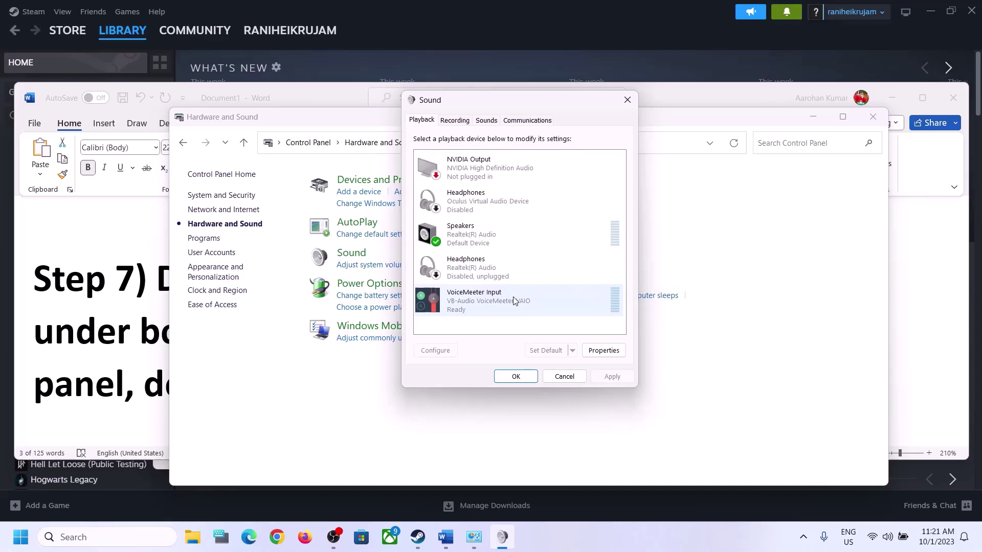
Disable the VoiceMeeter Input and NVIDIA Output playback devices.
left_click(470, 306)
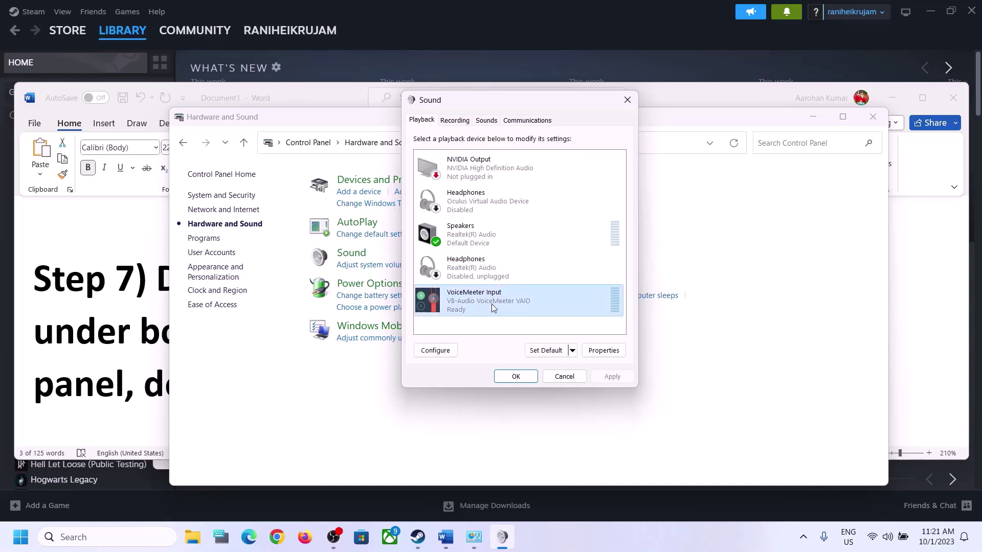
right_click(492, 306)
left_click(527, 339)
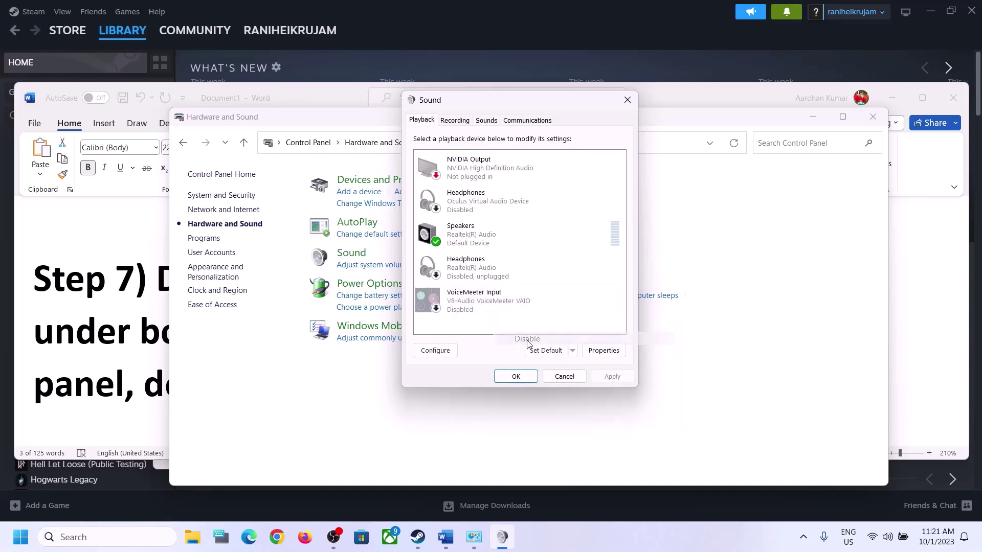
left_click(464, 239)
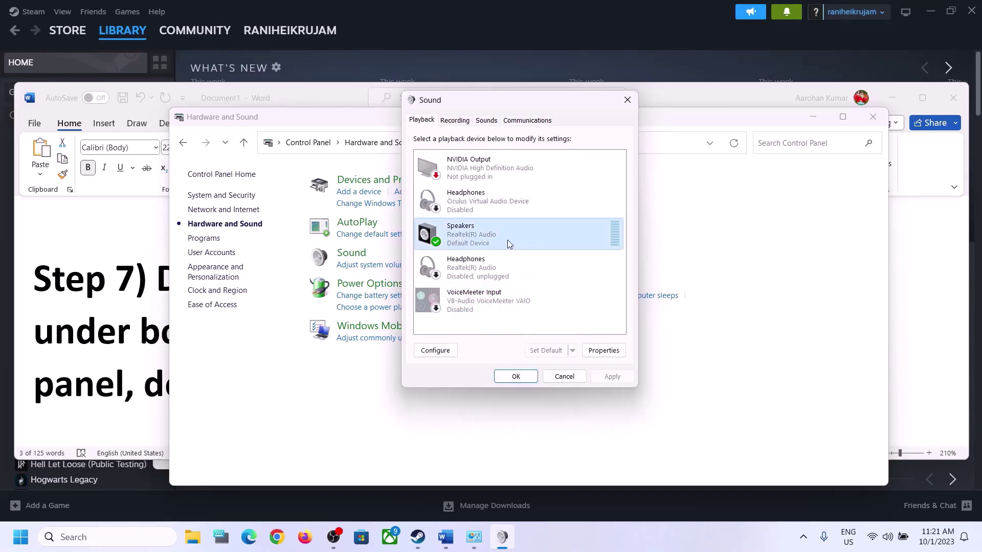
left_click(495, 167)
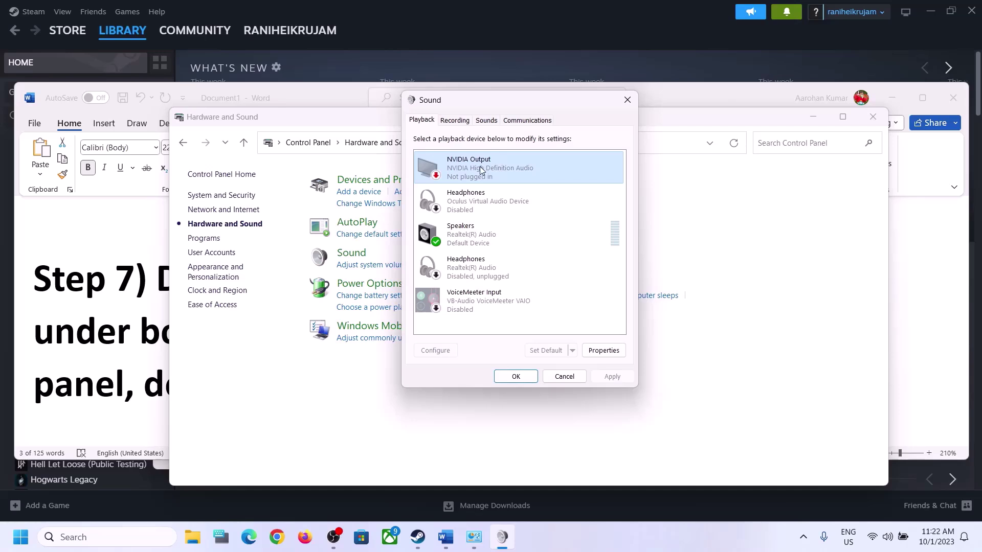
right_click(481, 170)
left_click(520, 189)
Check the options of the default Speakers device without changing them and close the Sound dialog.
left_click(459, 246)
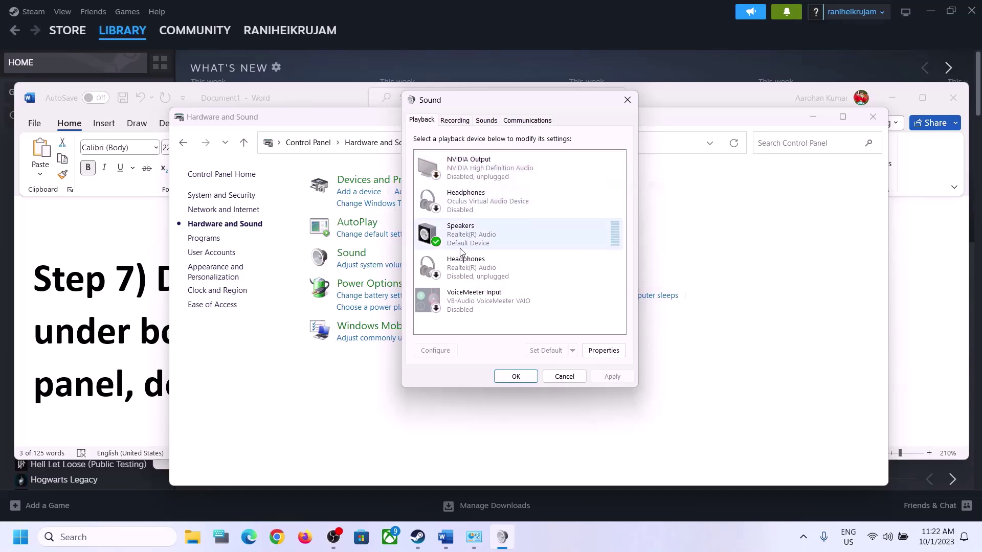
right_click(478, 238)
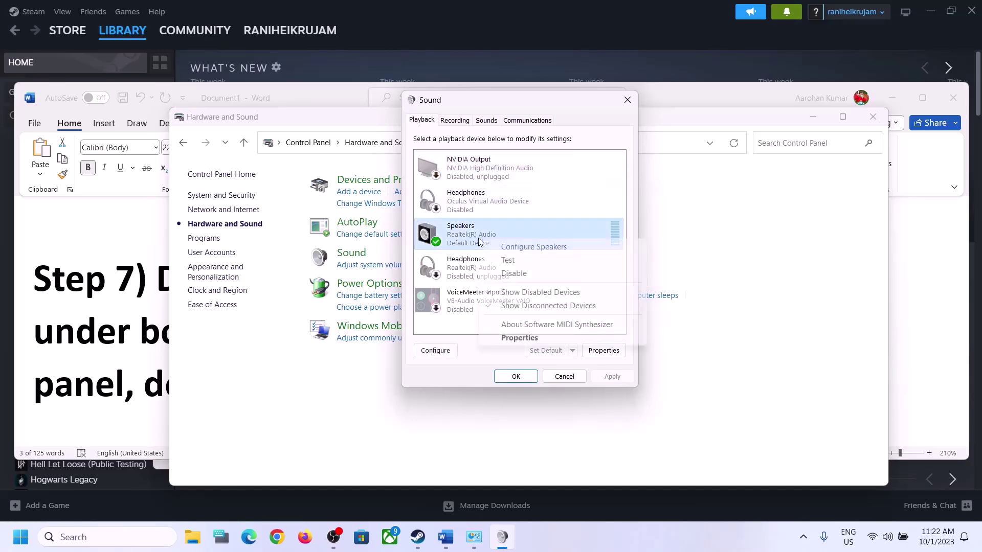
left_click(446, 238)
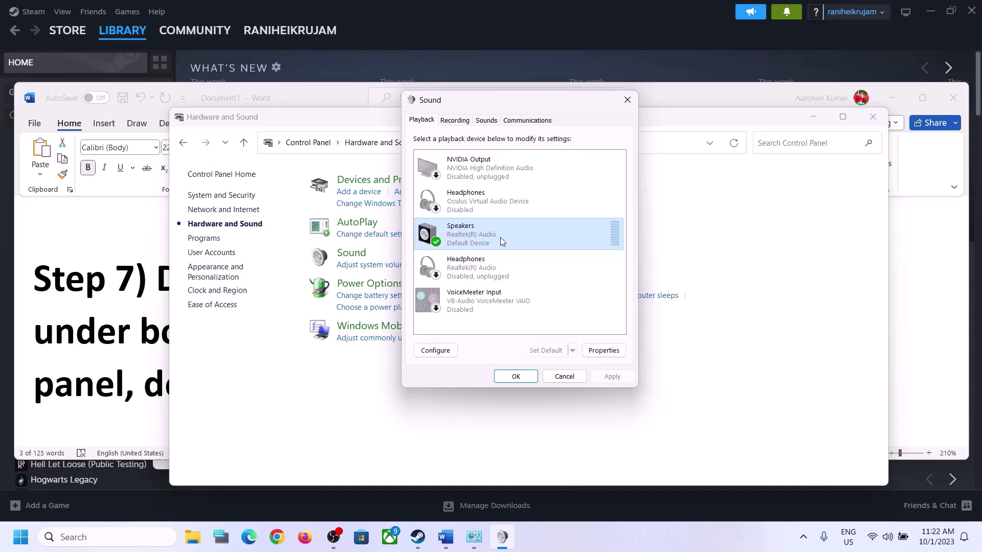
left_click(627, 100)
Open Device Manager, move its window clear of the document text, and expand the Sound, video and game controllers category.
right_click(22, 537)
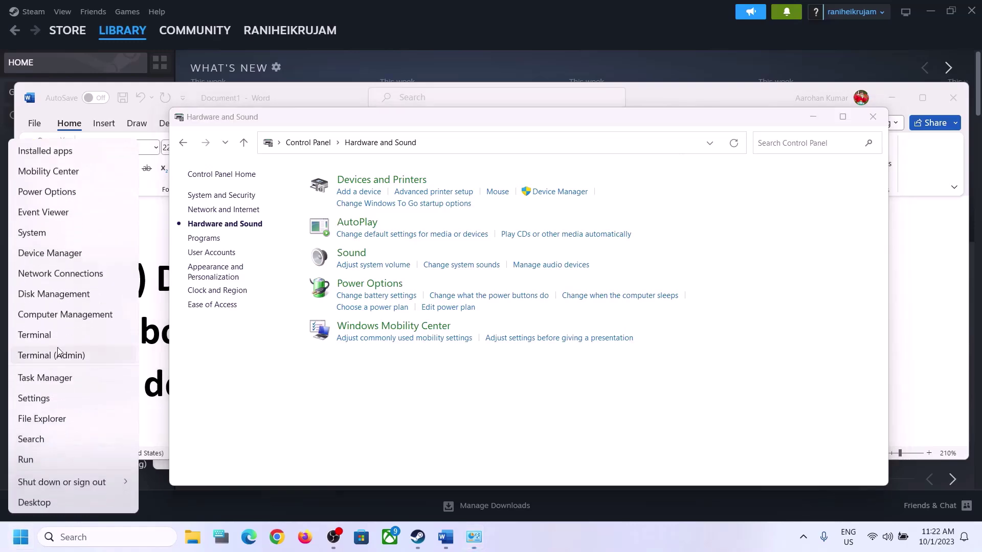
left_click(70, 254)
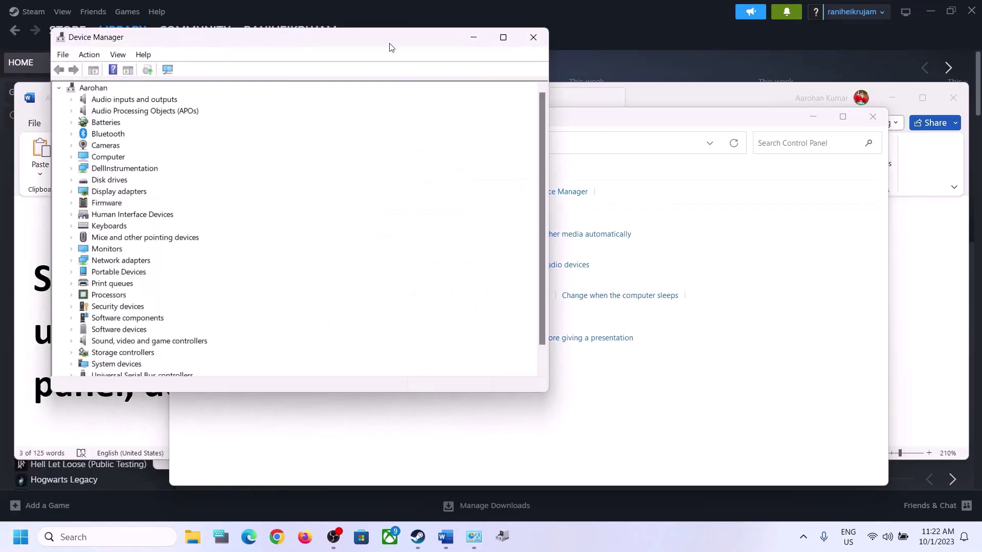
left_click_drag(391, 44, 675, 87)
scroll(502, 331, "down", 1)
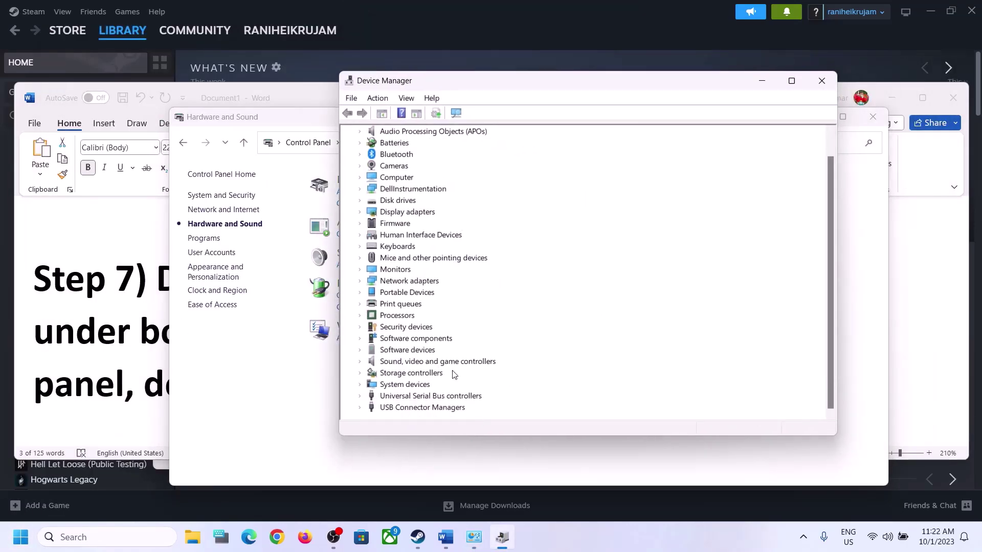
left_click(437, 365)
left_click(360, 363)
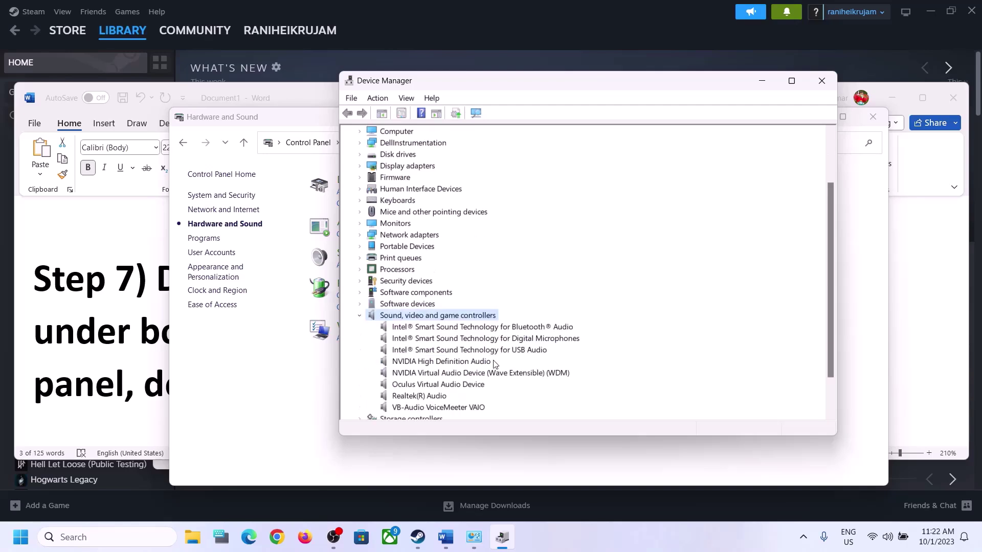
scroll(497, 364, "down", 3)
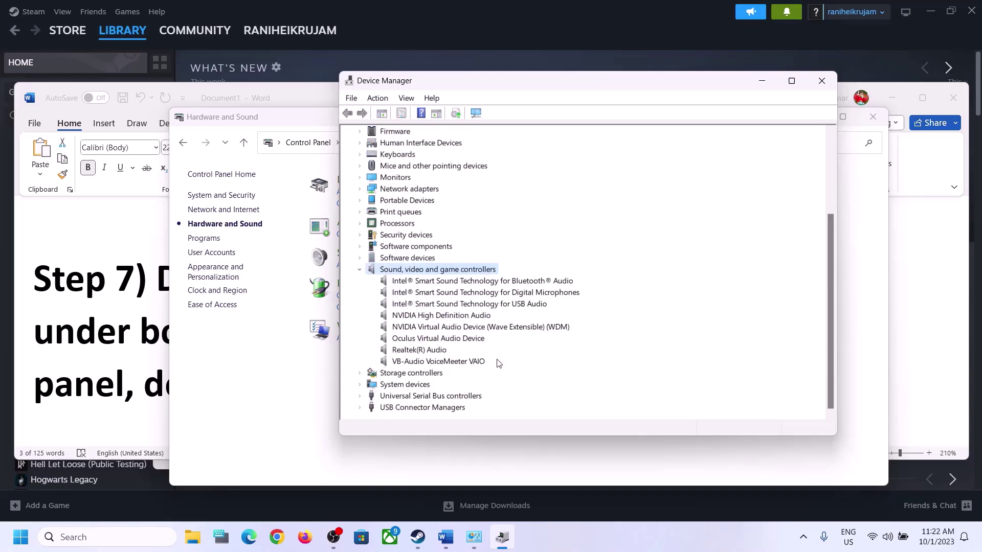
Disable the VB-Audio VoiceMeeter VAIO device in Device Manager and confirm the prompt.
left_click(416, 351)
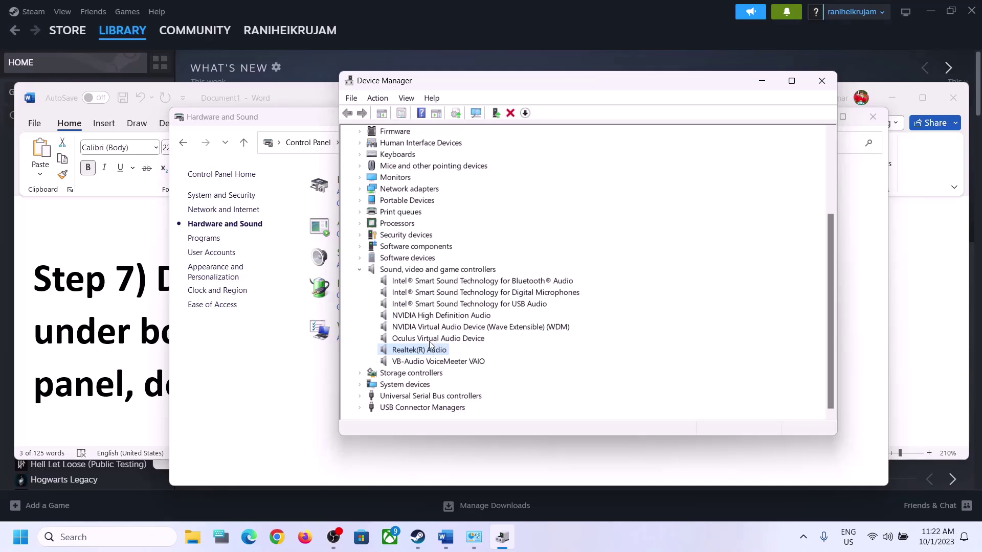
left_click(425, 361)
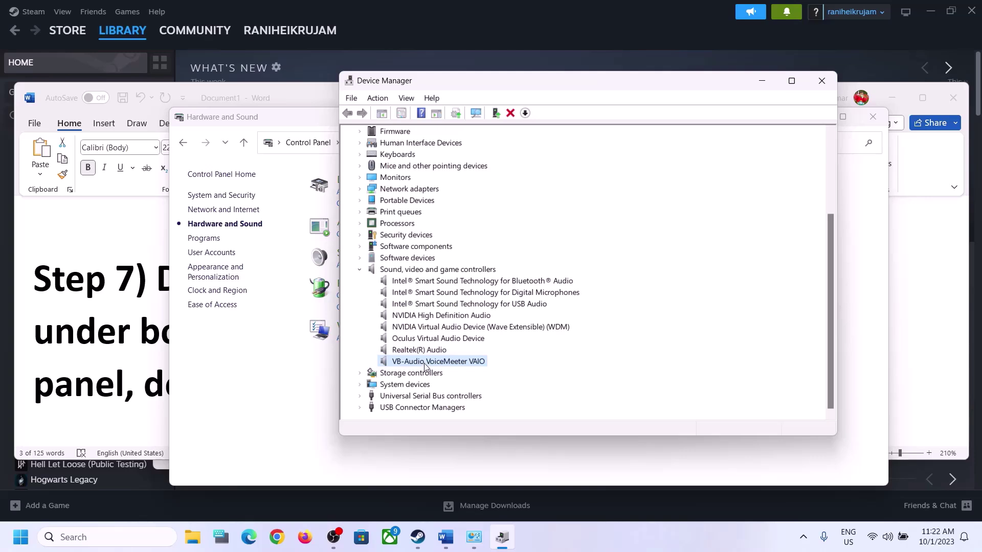
right_click(452, 368)
left_click(511, 388)
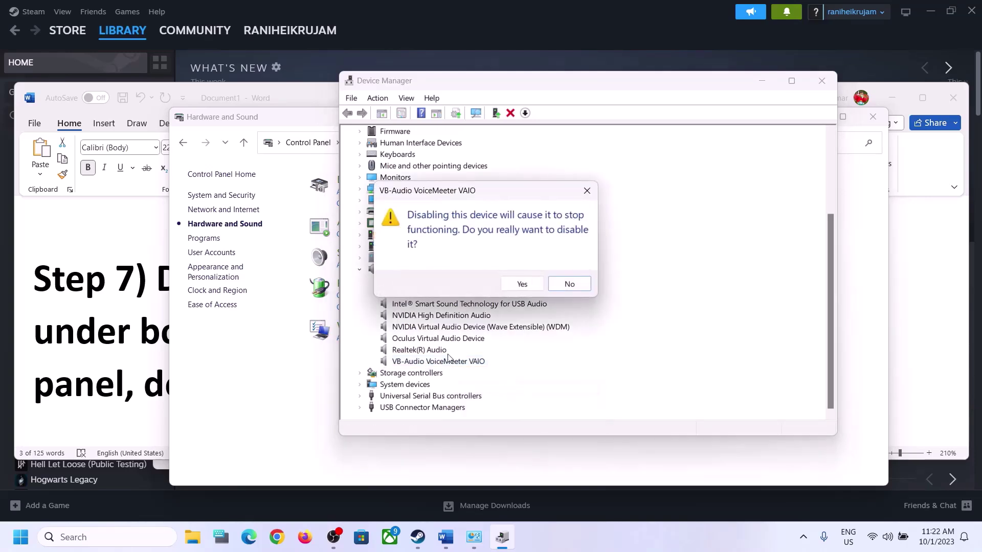
left_click(509, 286)
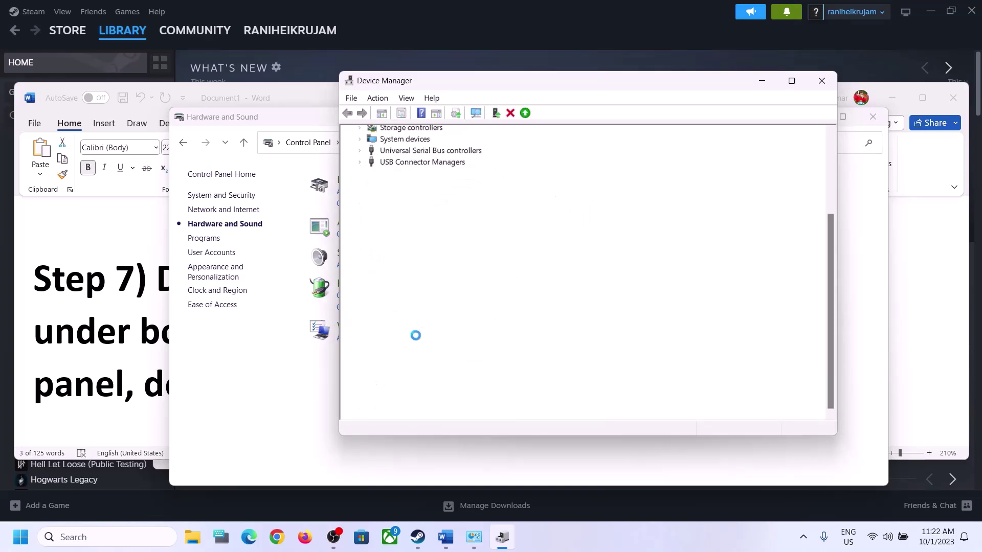
Disable the Oculus Virtual Audio Device under Sound, video and game controllers and confirm the prompt.
left_click(426, 388)
right_click(428, 388)
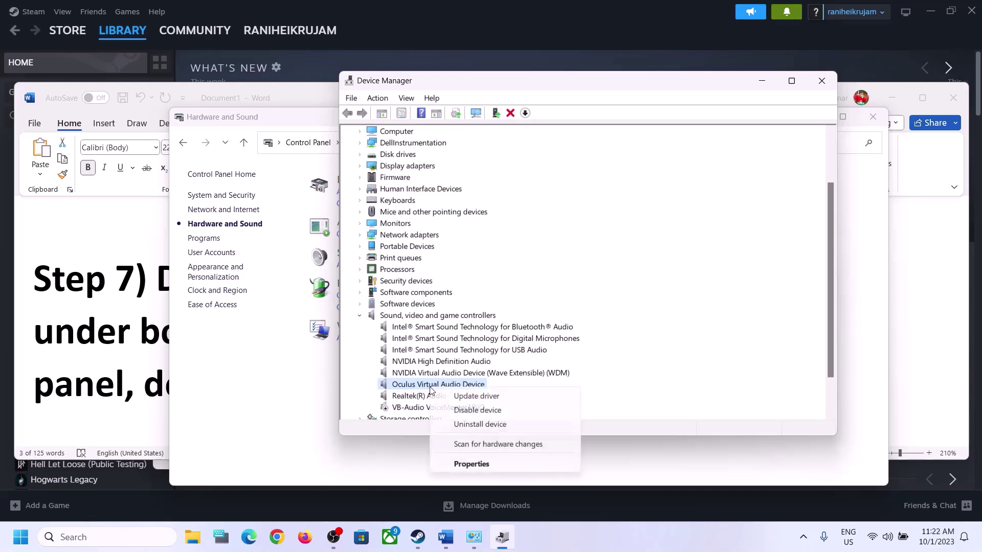
left_click(477, 411)
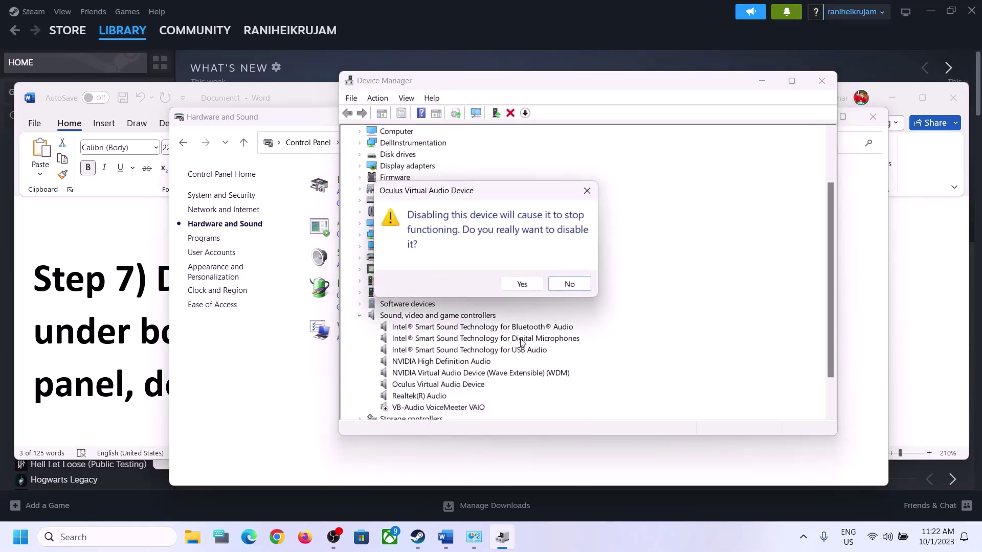
left_click(519, 285)
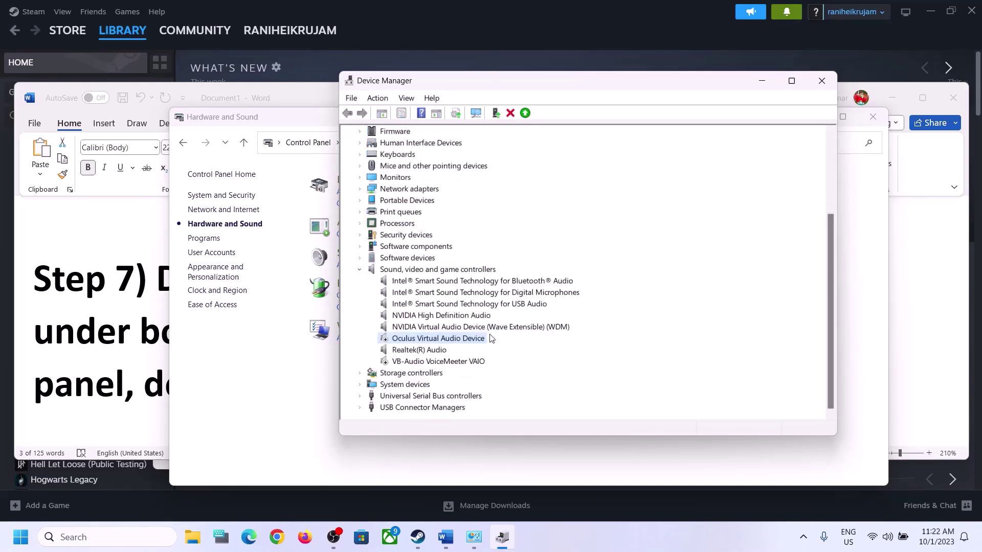
Disable the NVIDIA Virtual Audio Device (Wave Extensible) (WDM) and confirm the prompt.
left_click(441, 327)
right_click(441, 328)
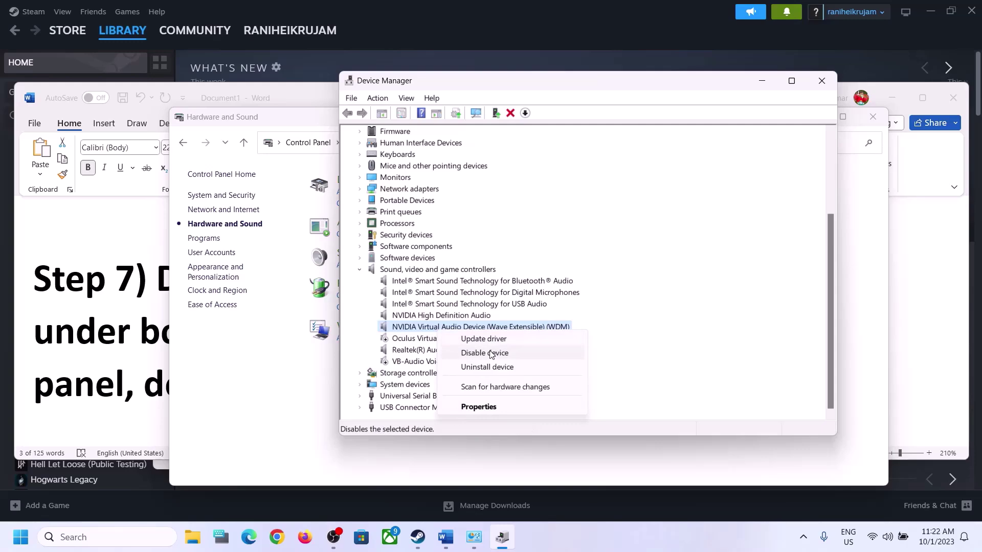
left_click(493, 352)
left_click(522, 285)
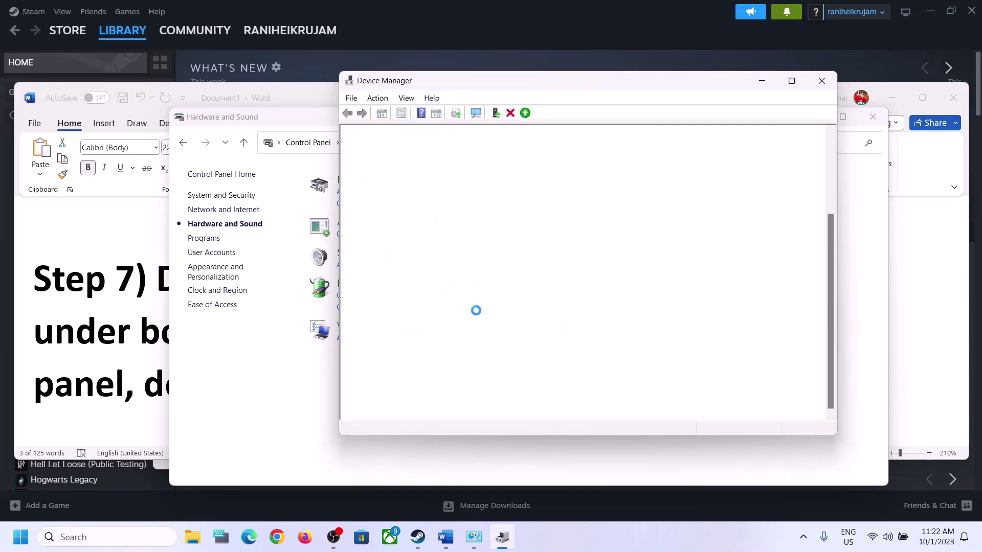
Disable the NVIDIA High Definition Audio device, confirm the prompt, and close Device Manager with Realtek(R) Audio left enabled.
left_click(422, 395)
right_click(422, 395)
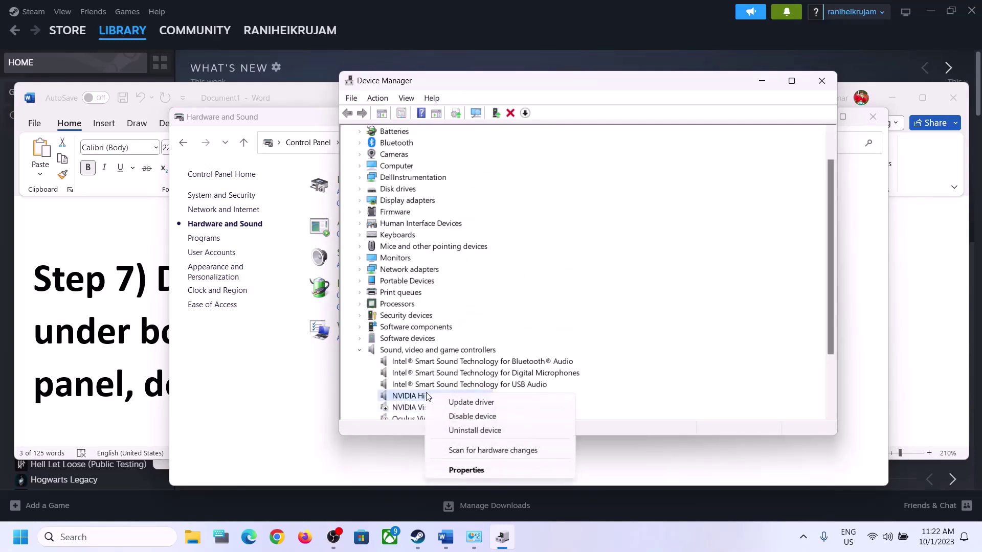
left_click(477, 418)
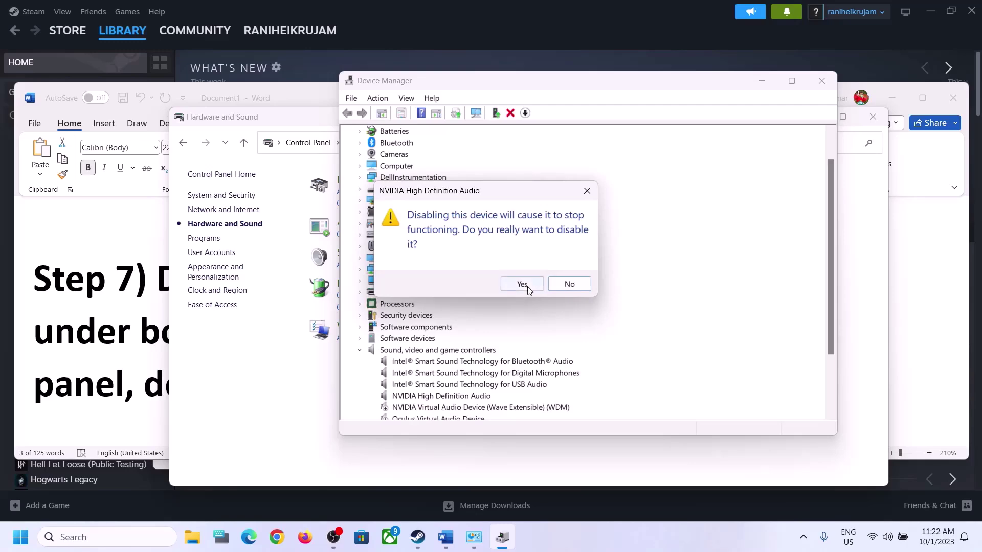
left_click(522, 284)
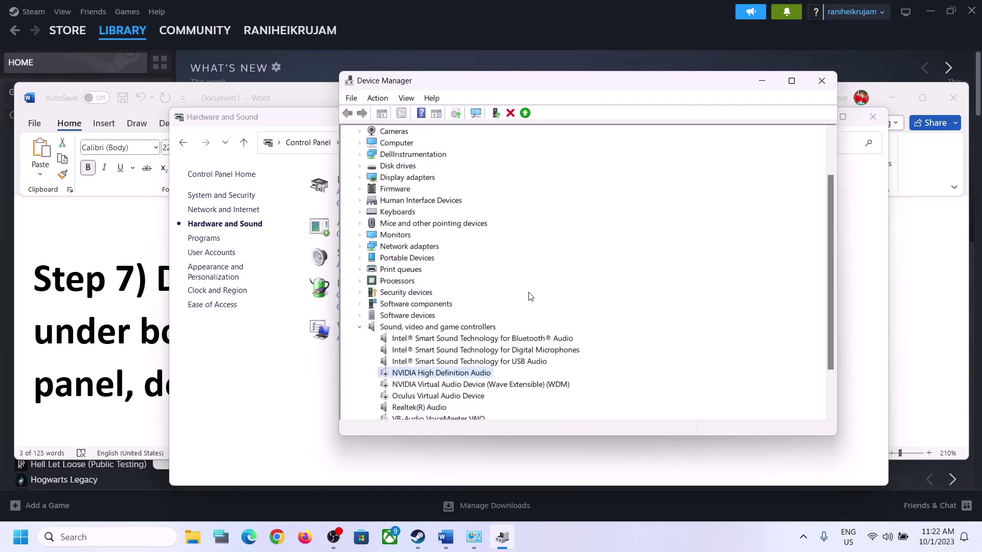
left_click(412, 350)
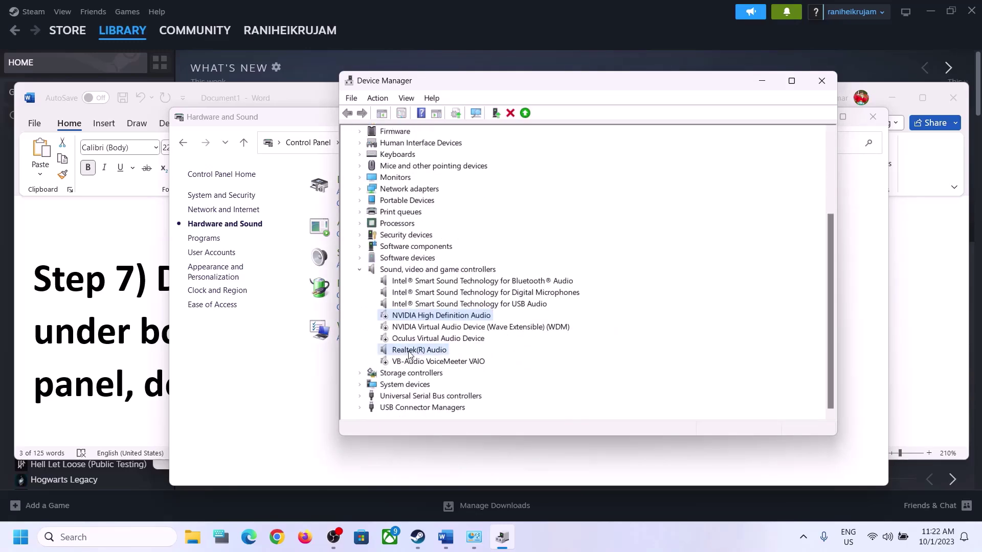
left_click(820, 82)
Go to Step 8 in the Word document and copy the command shell:::{A8A91A66-3A7D-4424-8D24-04E180695C7A}.
left_click(81, 344)
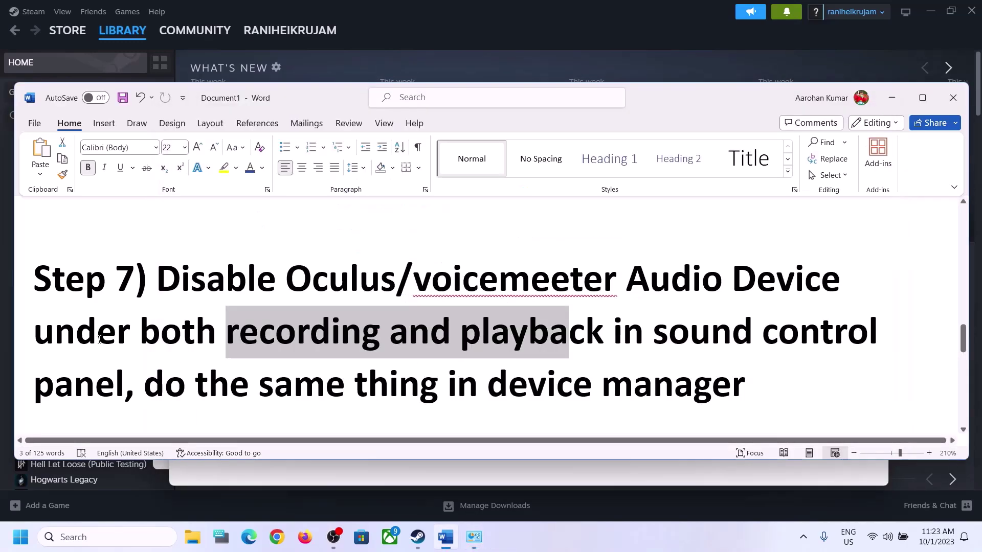
scroll(478, 348, "down", 2)
scroll(381, 363, "down", 3)
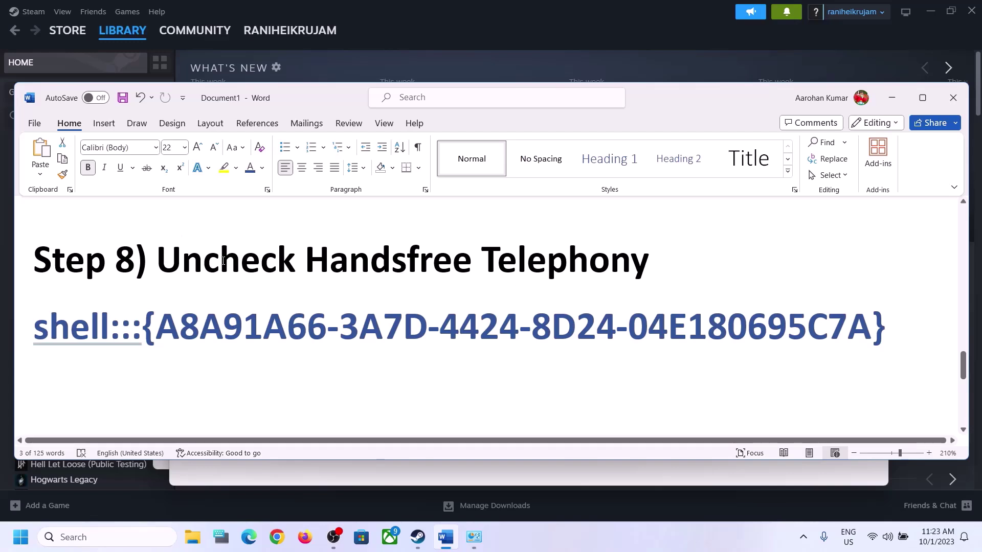
left_click_drag(170, 264, 556, 262)
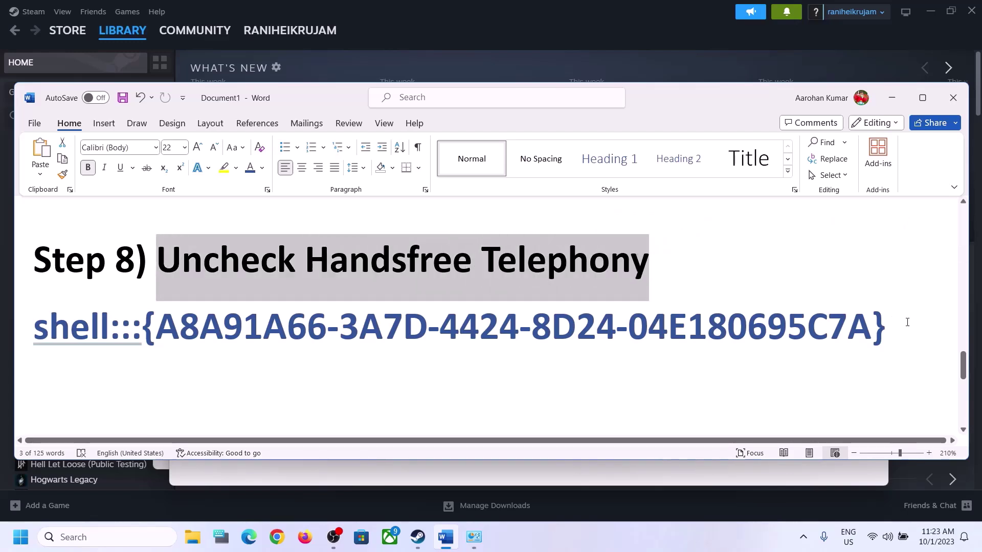
left_click_drag(908, 322, 68, 318)
right_click(93, 335)
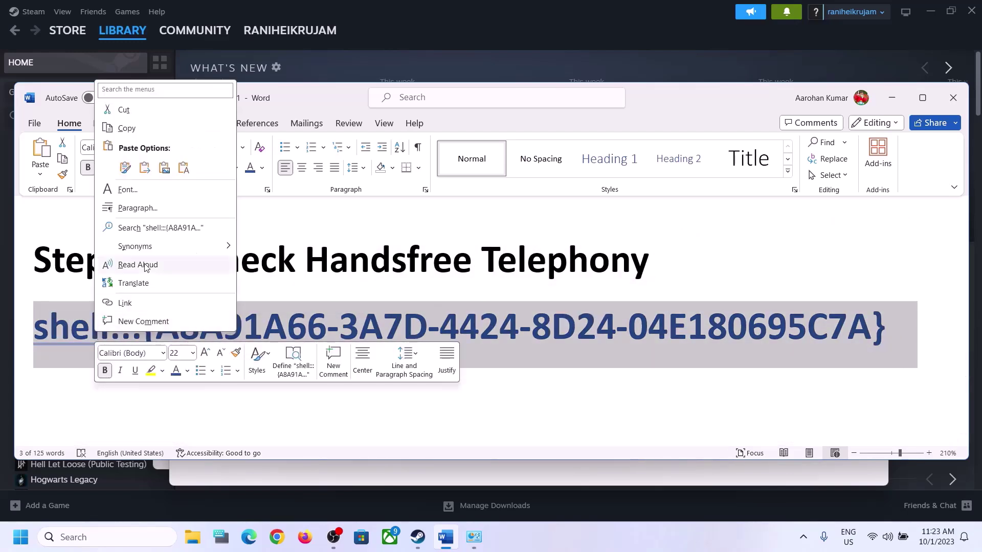
left_click(134, 131)
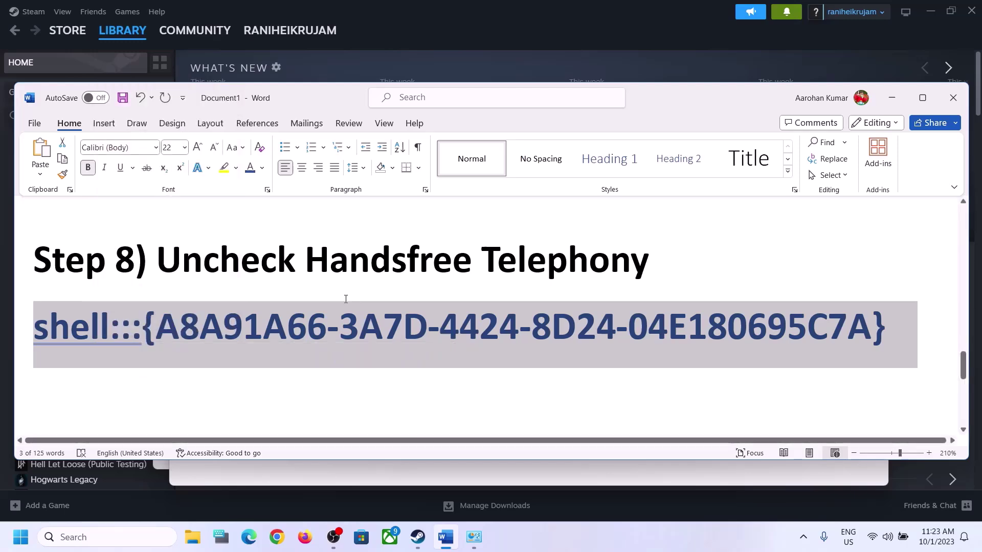
Open the Run dialog through Windows search and run the copied shell command to open Devices and Printers.
left_click(152, 534)
type("run")
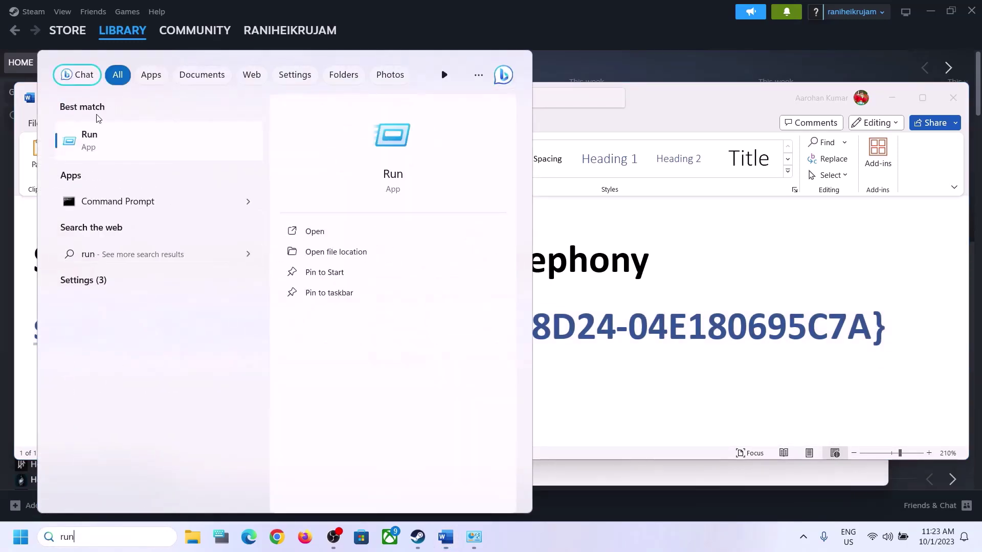
left_click(102, 148)
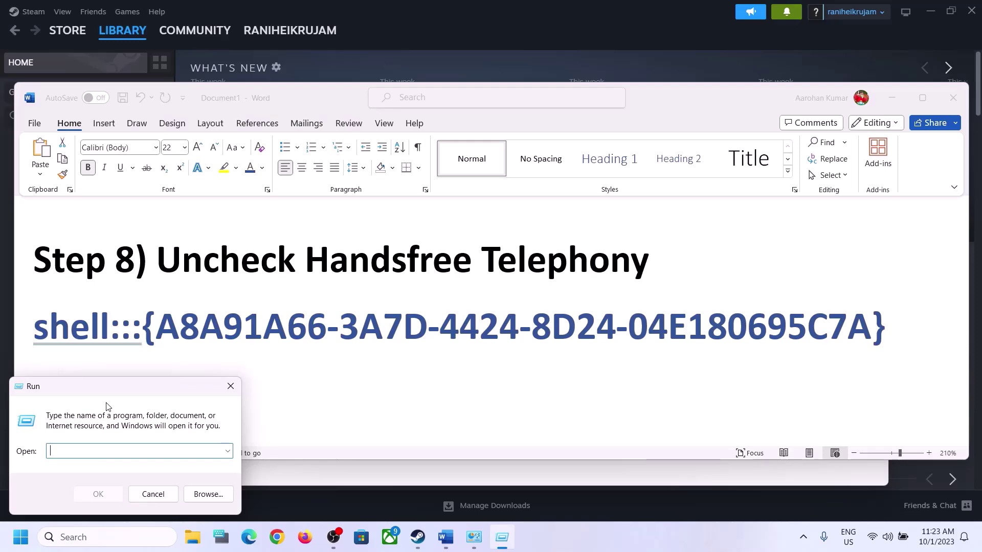
key("ctrl+v")
left_click(110, 497)
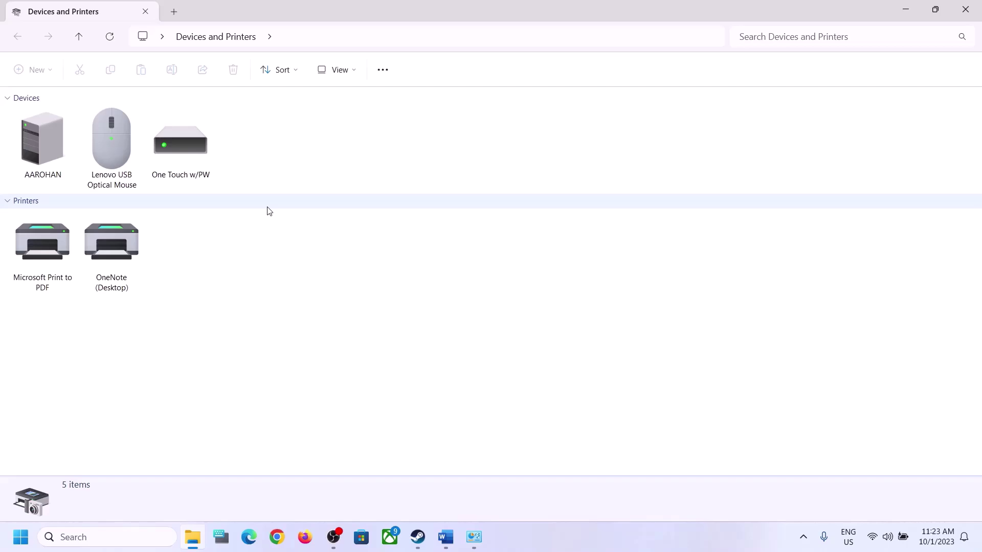
Open the properties of the iBall SoundStar Bluetooth headset and show the services it offers.
left_click(633, 543)
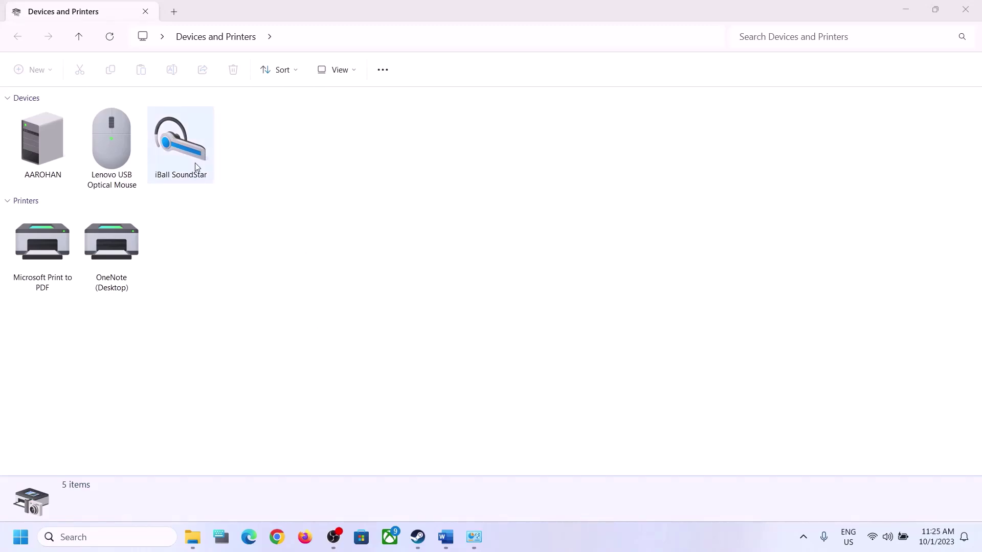
right_click(184, 148)
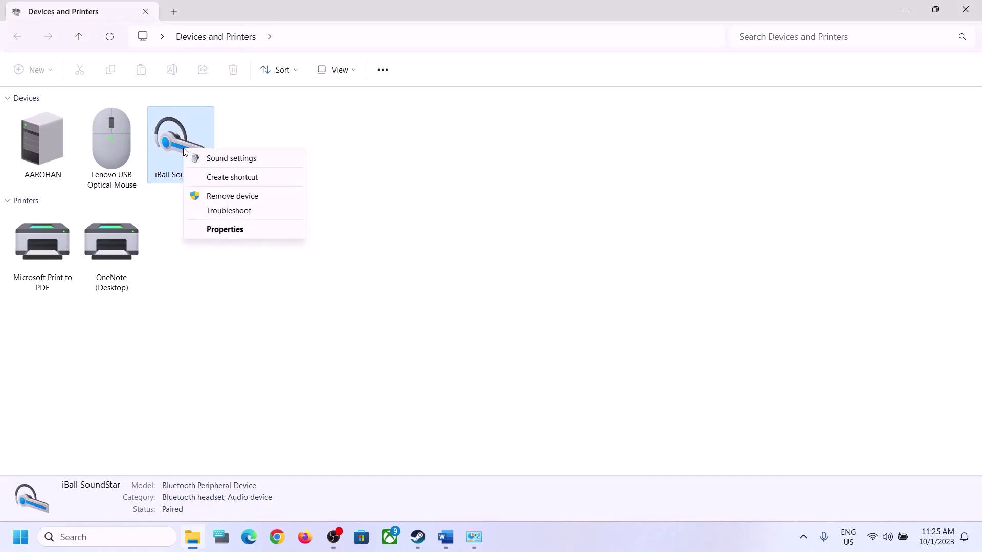
left_click(231, 230)
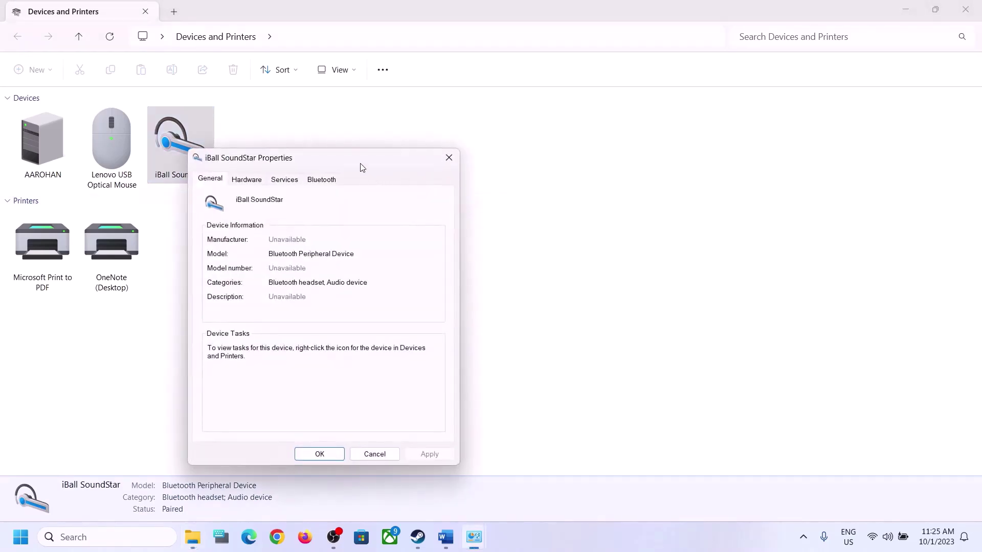
left_click_drag(360, 166, 516, 159)
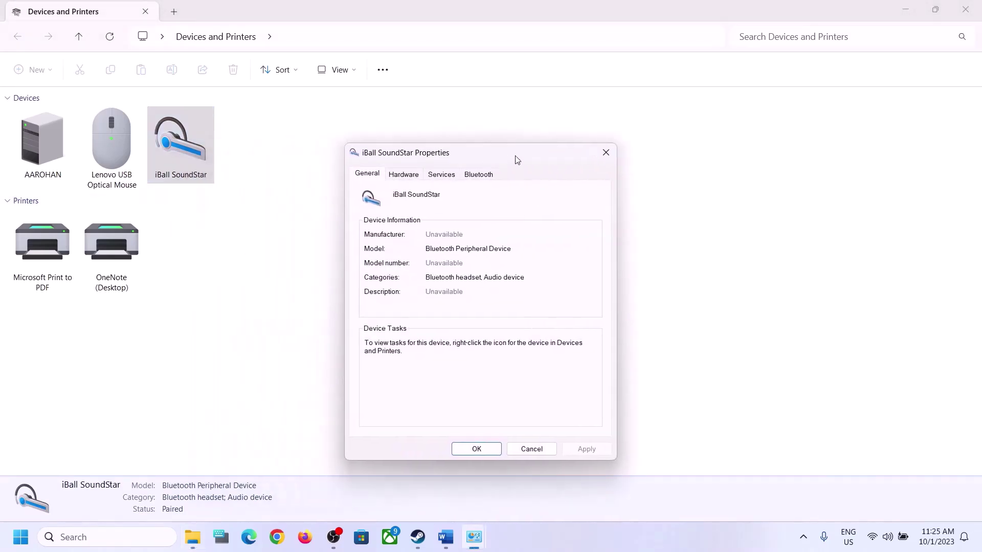
left_click(443, 175)
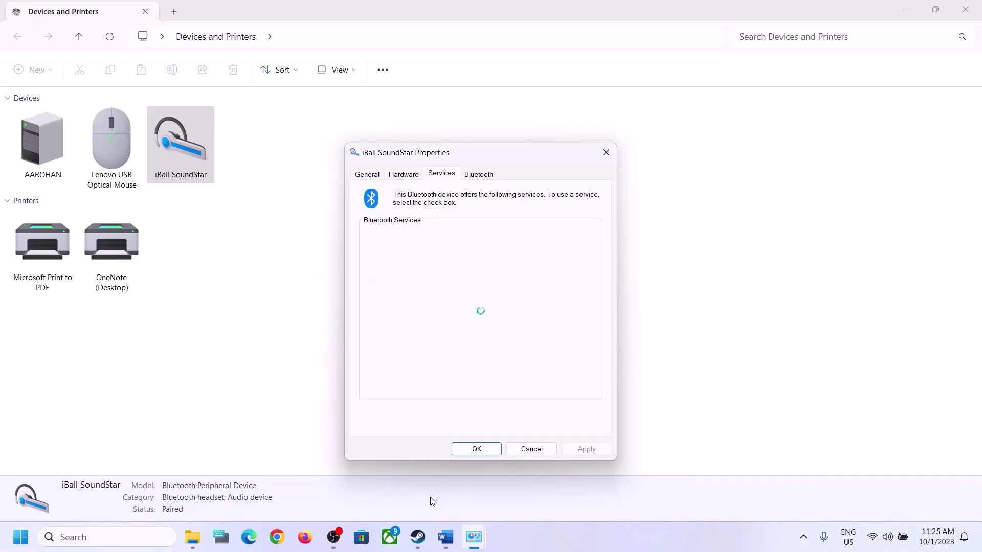
left_click(452, 537)
left_click(453, 537)
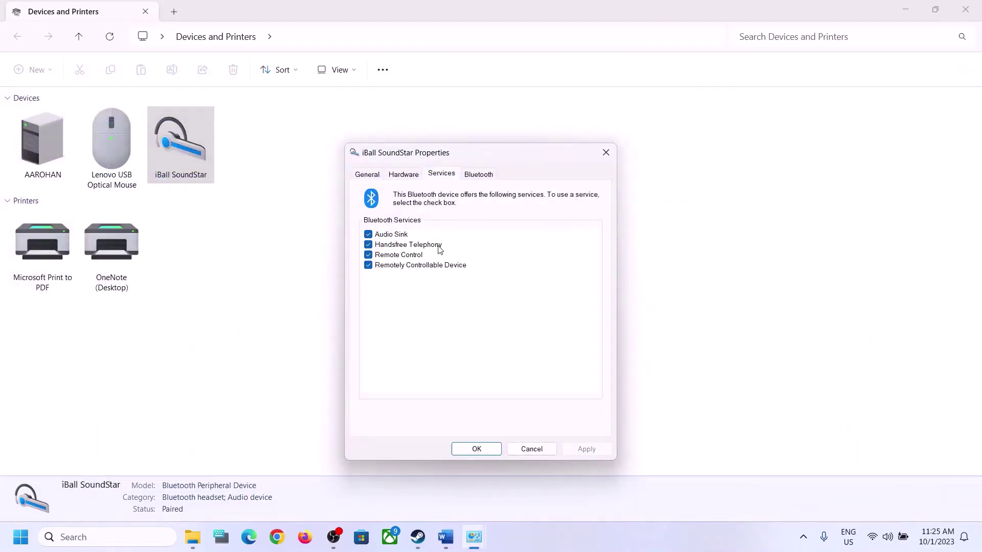
Turn off the Handsfree Telephony service for the iBall SoundStar, apply the change, and close its properties.
left_click(368, 245)
left_click(592, 449)
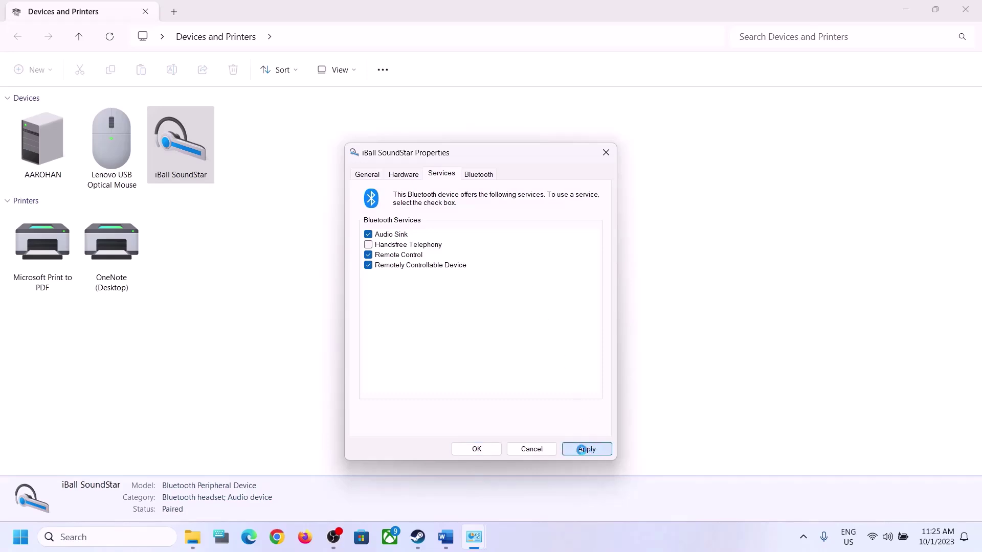
left_click(482, 450)
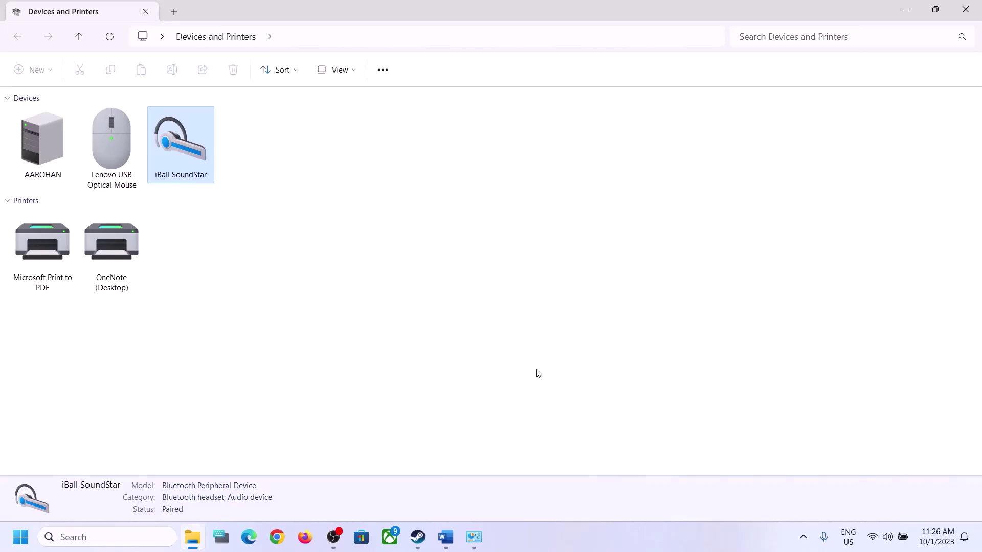
Return to the Word document and read Step 9 about disconnecting the external microphone and disabling the internal one.
left_click(446, 541)
scroll(264, 308, "down", 4)
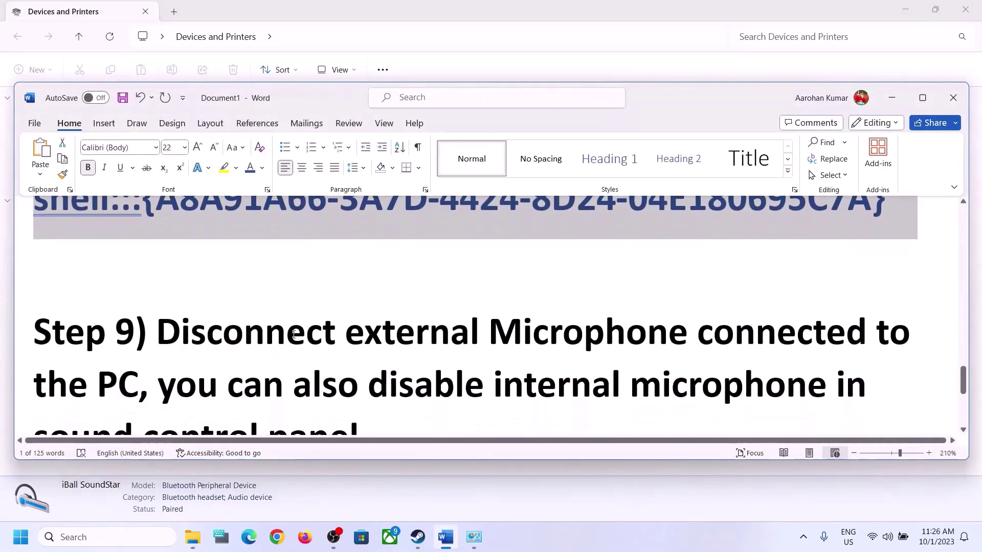
left_click_drag(156, 268, 126, 323)
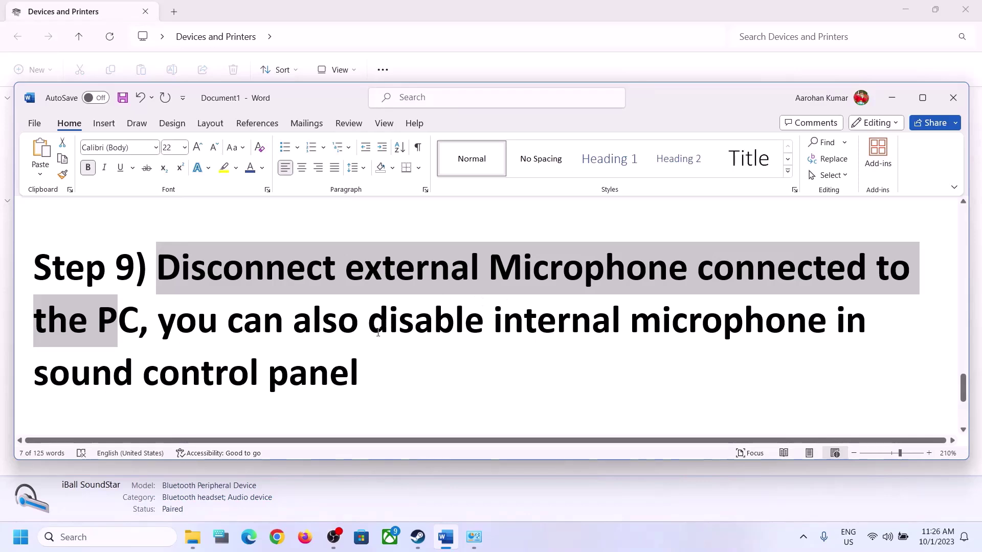
left_click_drag(370, 331, 637, 333)
left_click_drag(38, 376, 236, 346)
left_click_drag(158, 322, 493, 323)
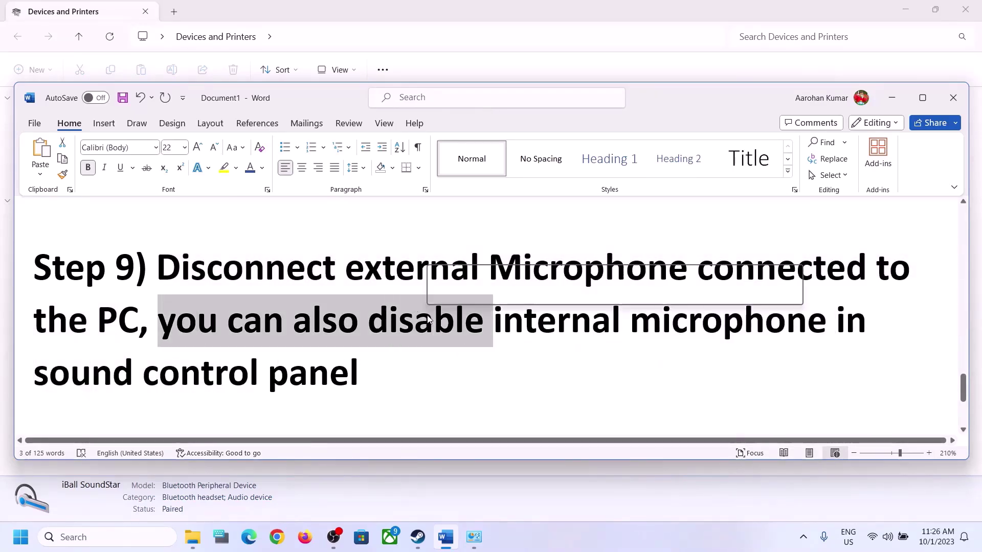
left_click(301, 363)
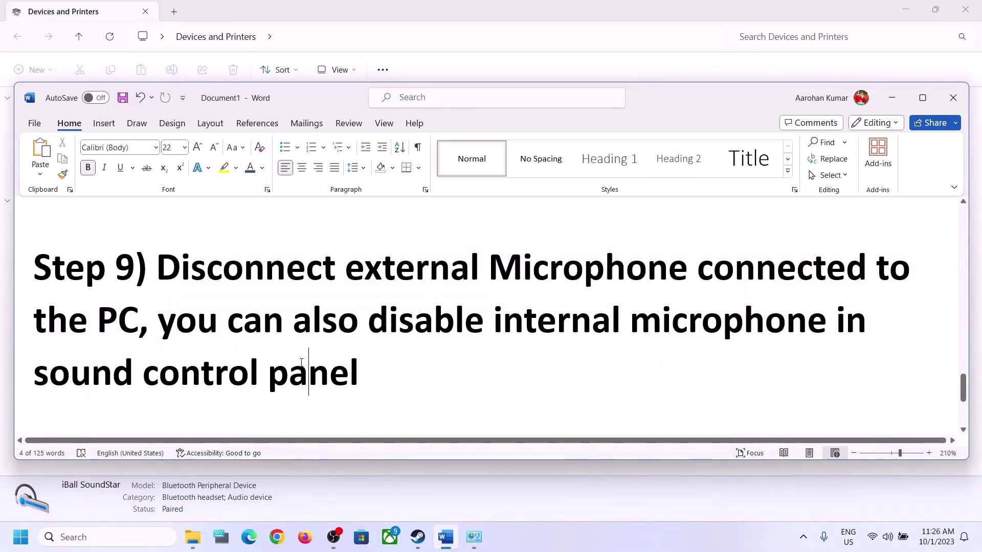
Open Control Panel through Windows search and bring up the Sound dialog from Hardware and Sound.
left_click(153, 537)
type("control")
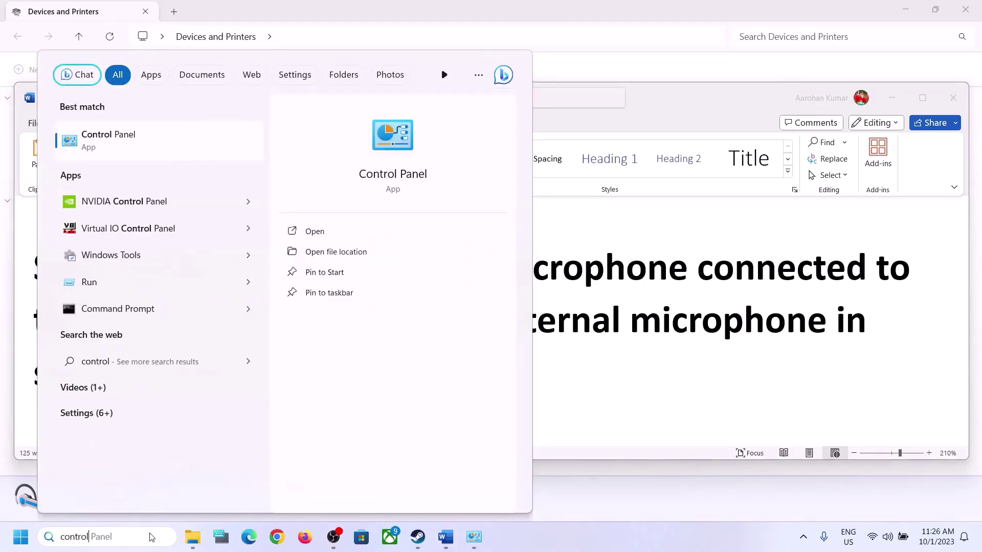
left_click(121, 137)
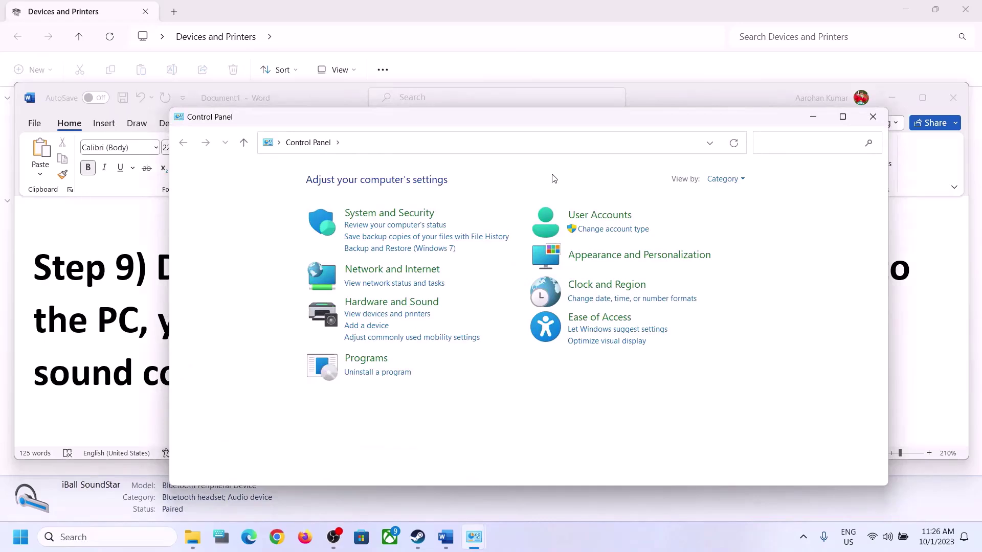
left_click(399, 302)
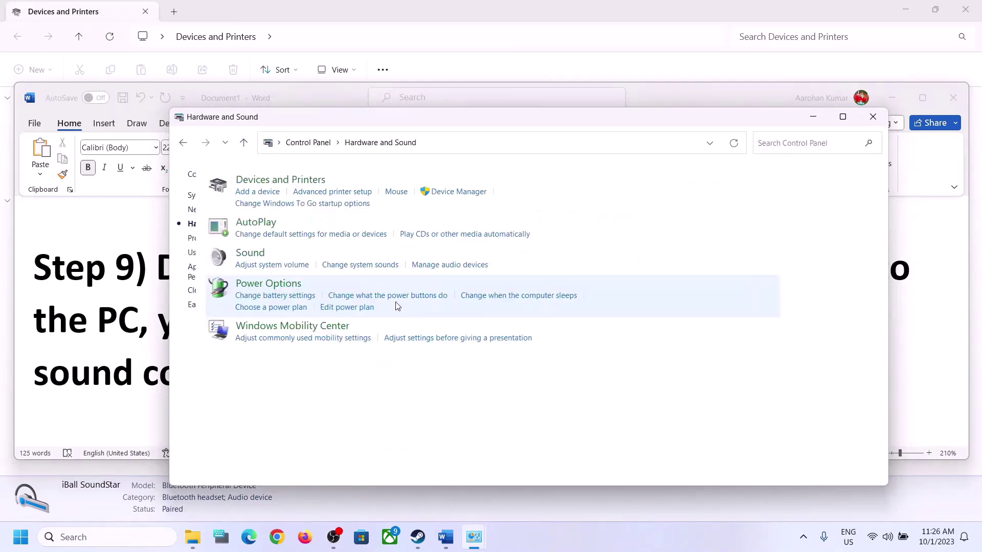
left_click(360, 257)
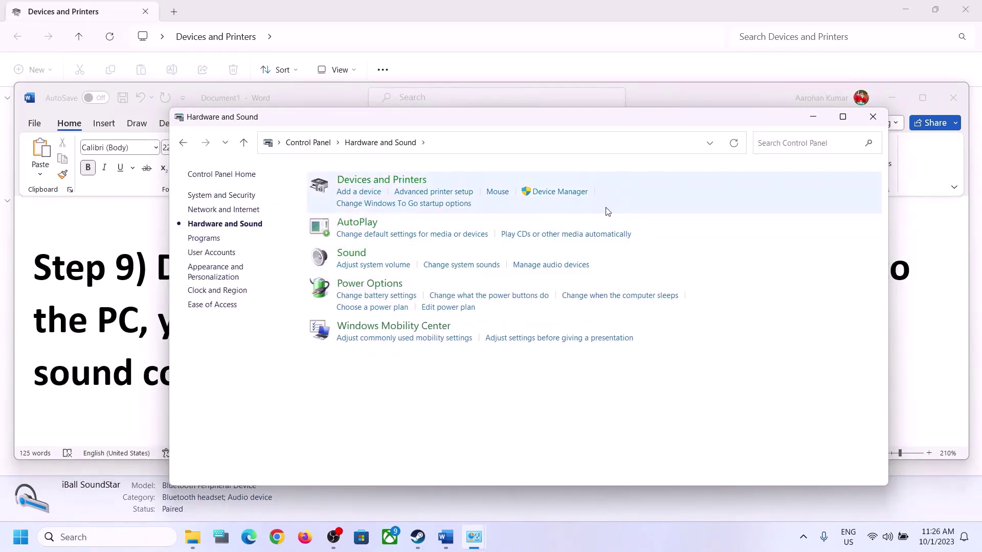
View the properties of the default Realtek Speakers playback device in the Sound dialog and close them.
left_click(170, 241)
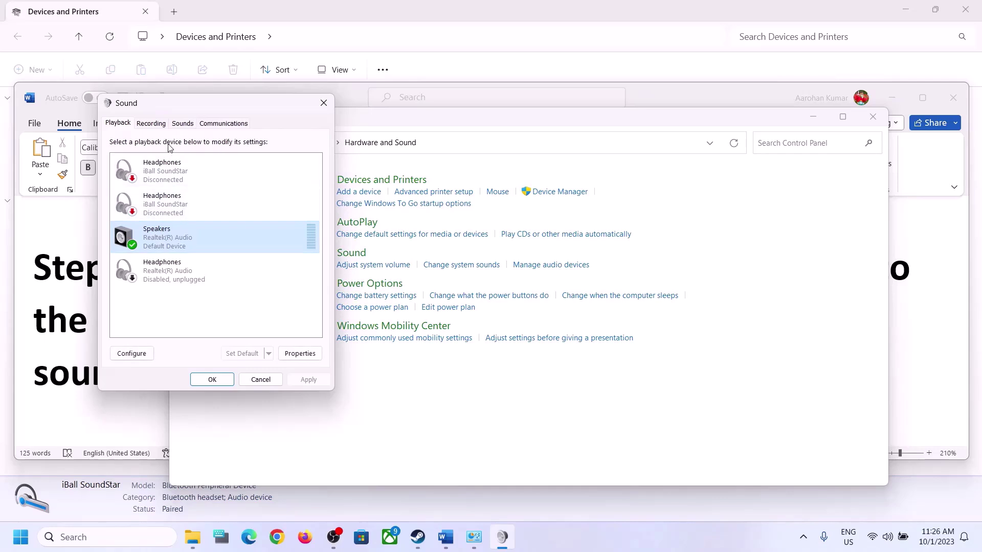
right_click(159, 238)
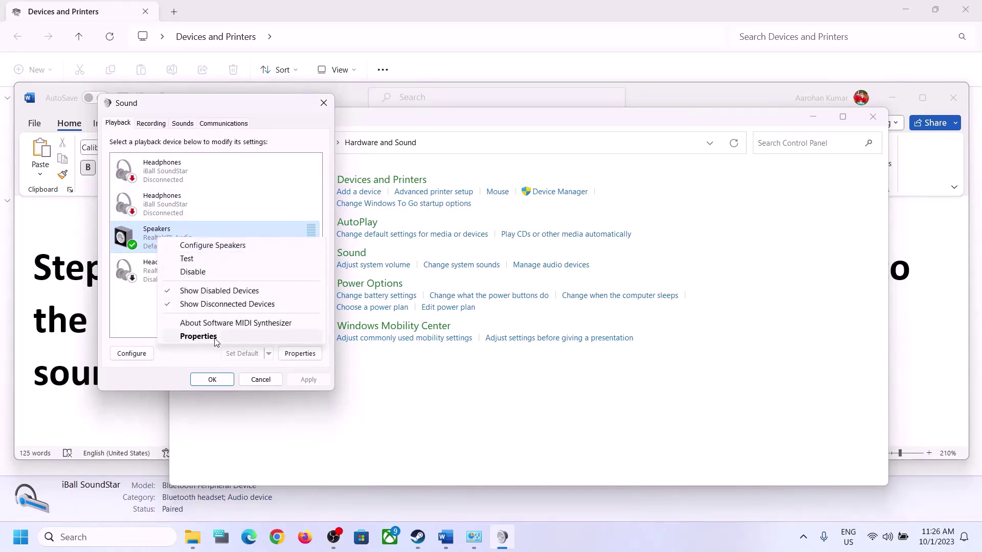
left_click(213, 338)
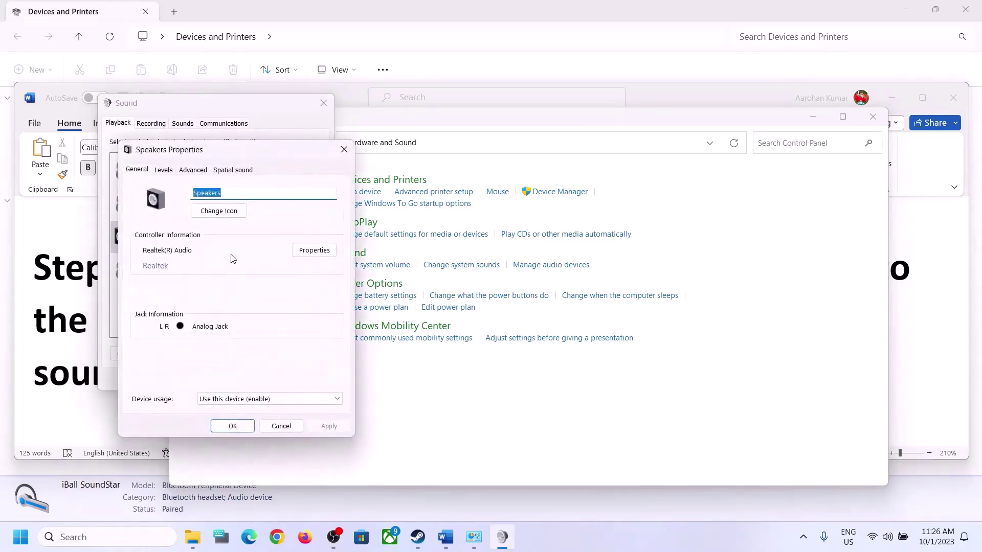
left_click(343, 155)
Show the Disable option for the Microphone Array among the recording devices without applying it, and close the Sound dialog.
left_click(151, 123)
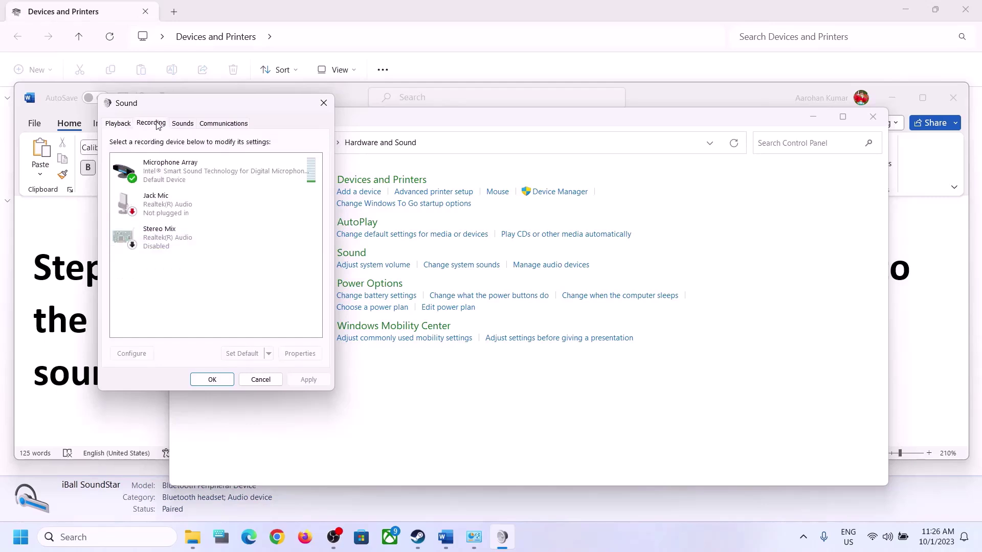
left_click(190, 173)
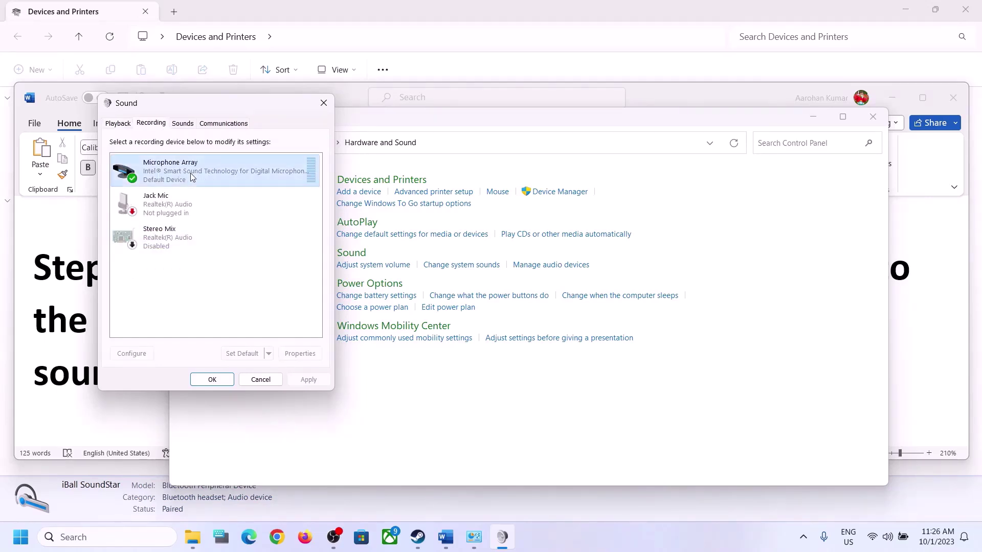
right_click(197, 173)
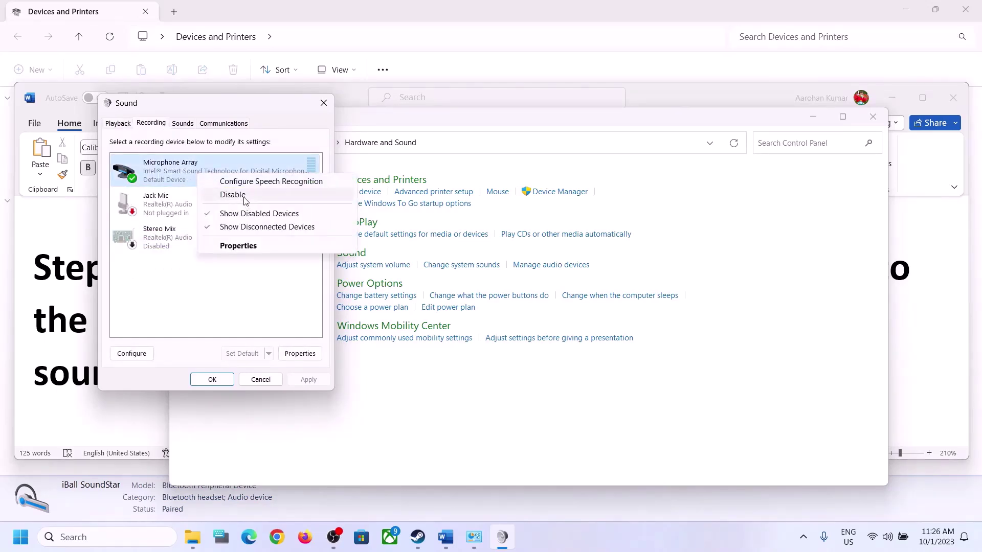
left_click(246, 303)
left_click(324, 103)
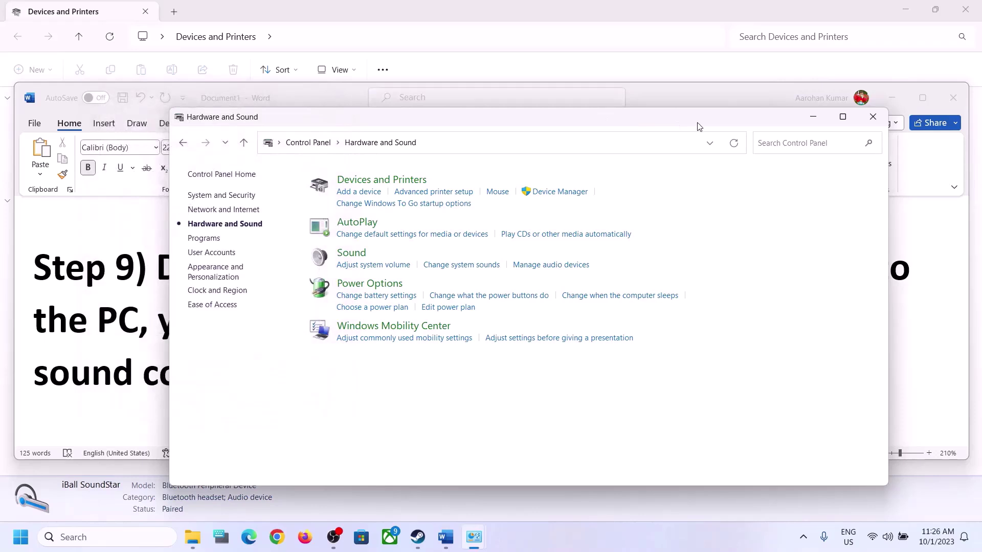
Return to the Word document, read and highlight the Step 10 text about installing the audio driver, and minimize the document.
left_click(105, 377)
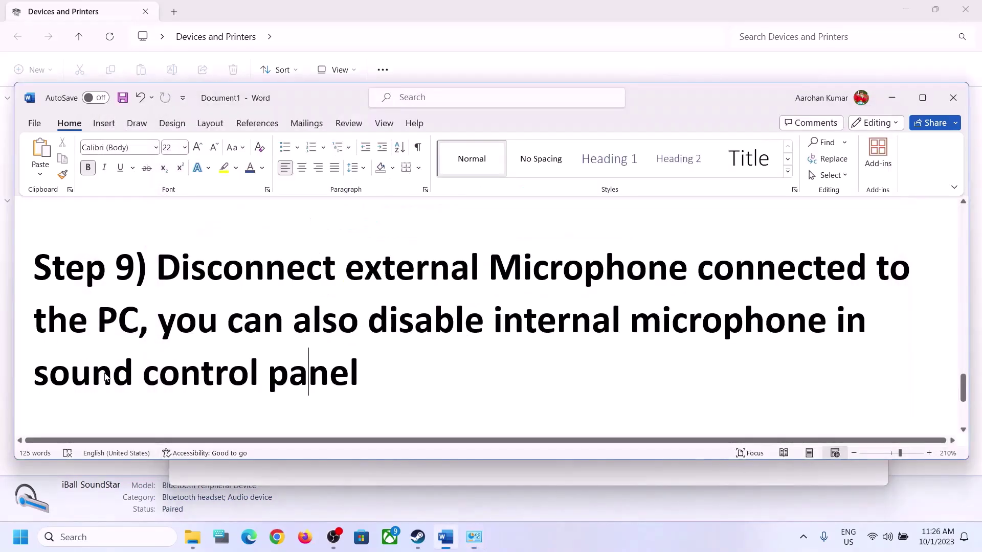
scroll(616, 349, "down", 5)
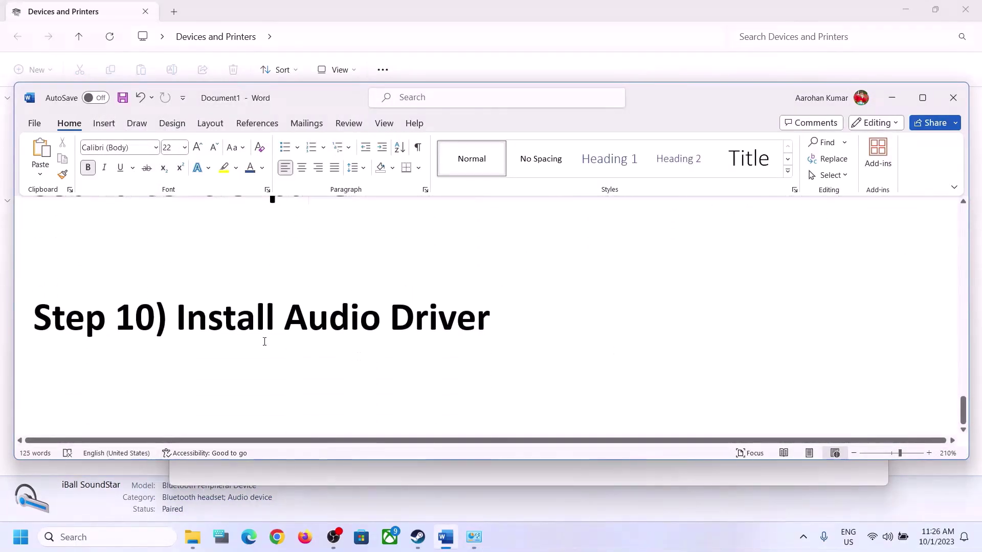
key("shift+End")
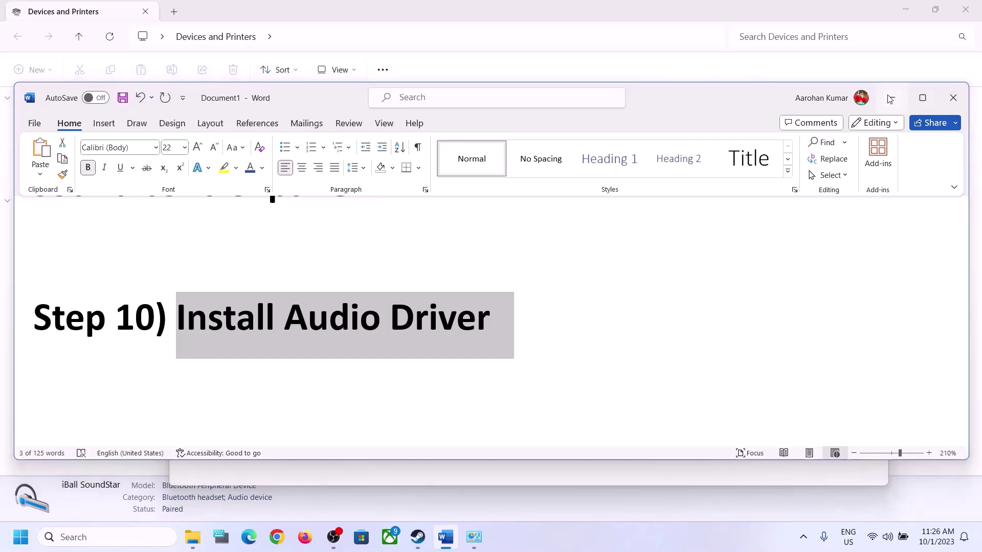
left_click(892, 97)
Open Device Manager and show the devices under Sound, video and game controllers.
right_click(21, 537)
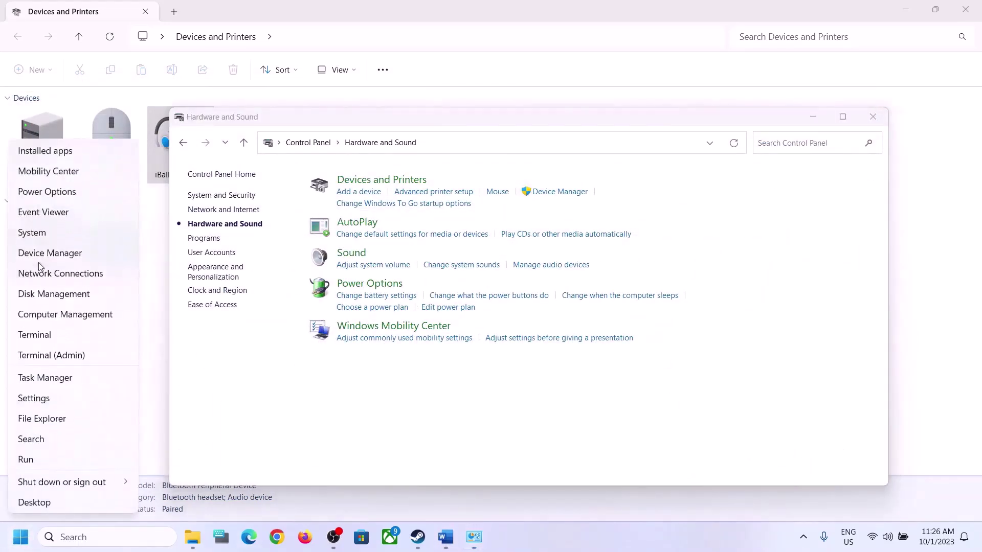
left_click(39, 258)
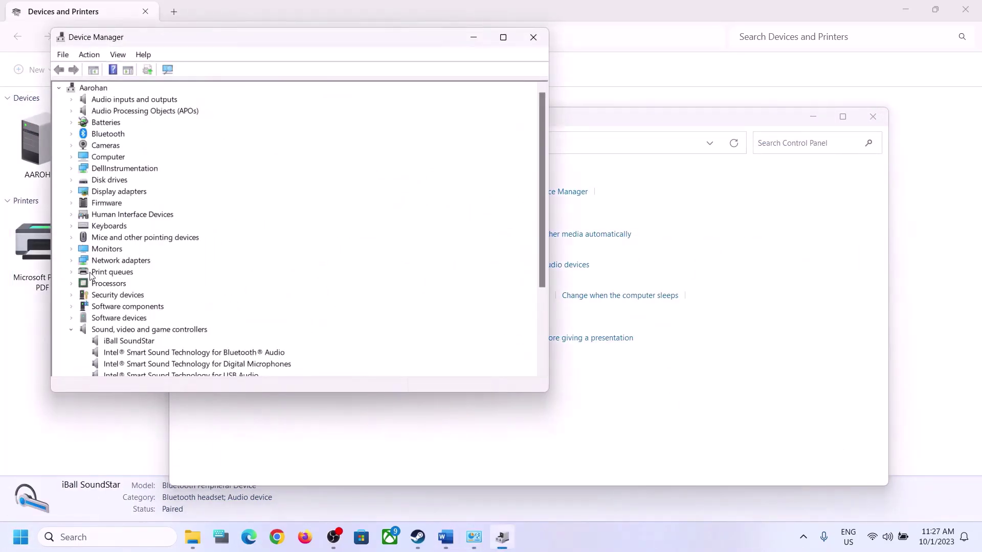
left_click(72, 330)
scroll(74, 325, "down", 1)
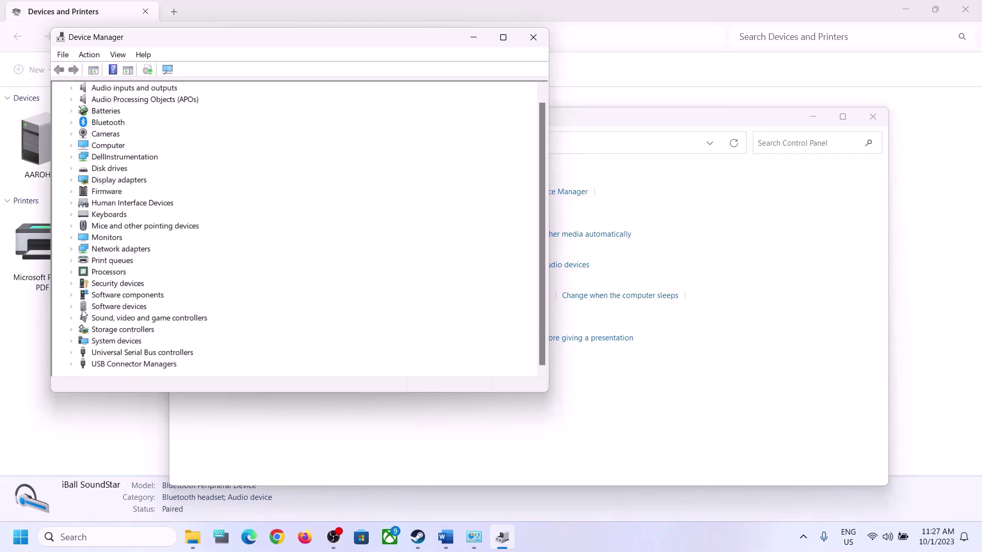
scroll(77, 321, "down", 1)
scroll(76, 321, "down", 1)
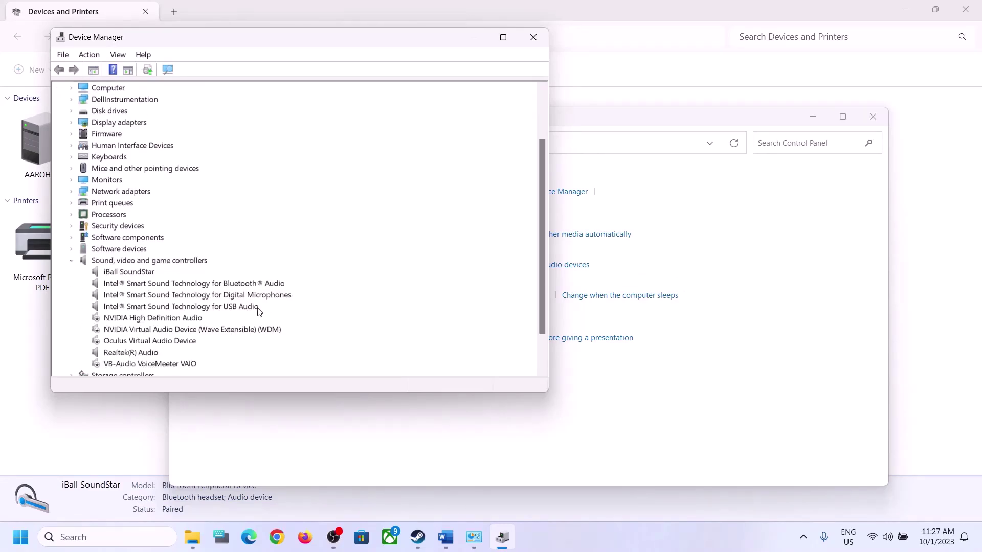
scroll(259, 312, "down", 2)
Search automatically for a Realtek(R) Audio driver, continue the search on Windows Update, and close the Settings window.
left_click(128, 307)
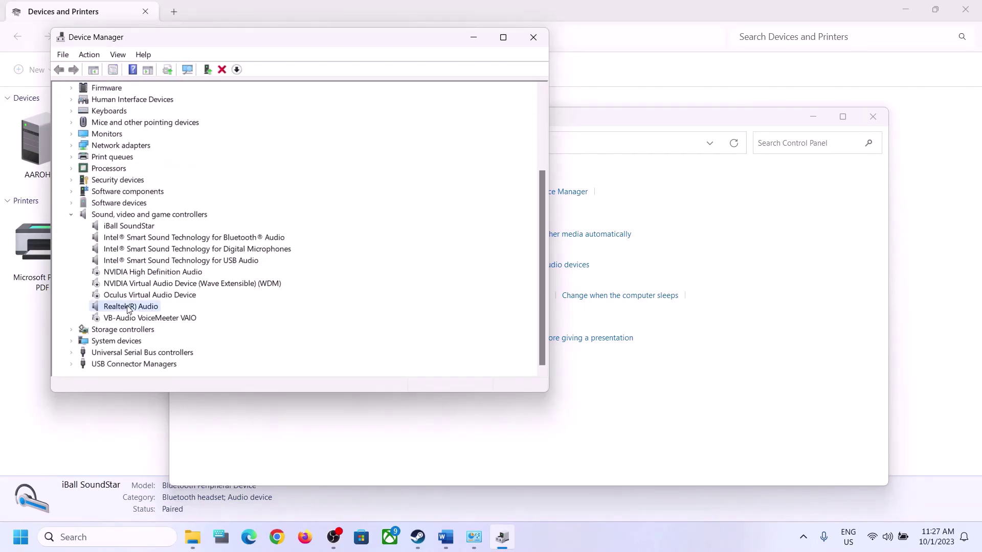
right_click(131, 310)
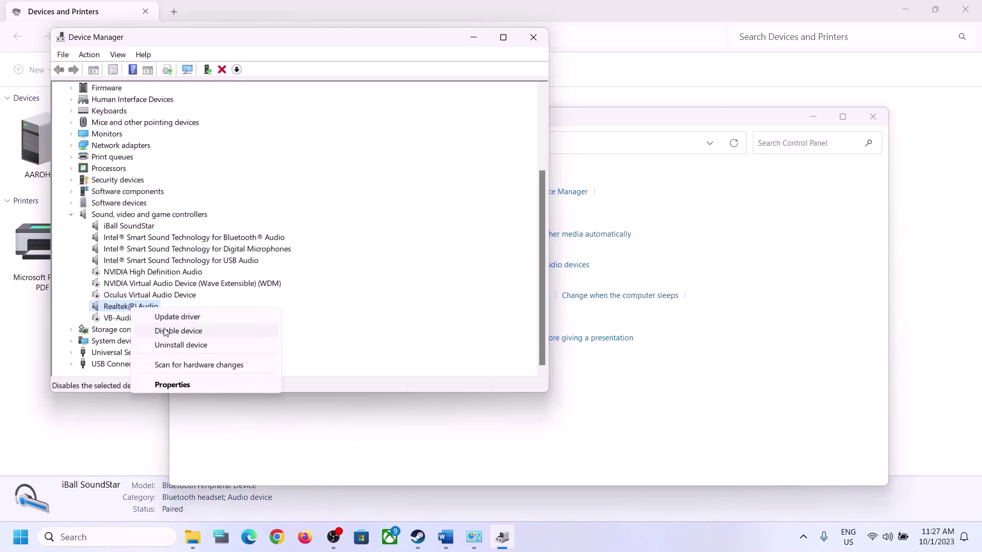
left_click(184, 318)
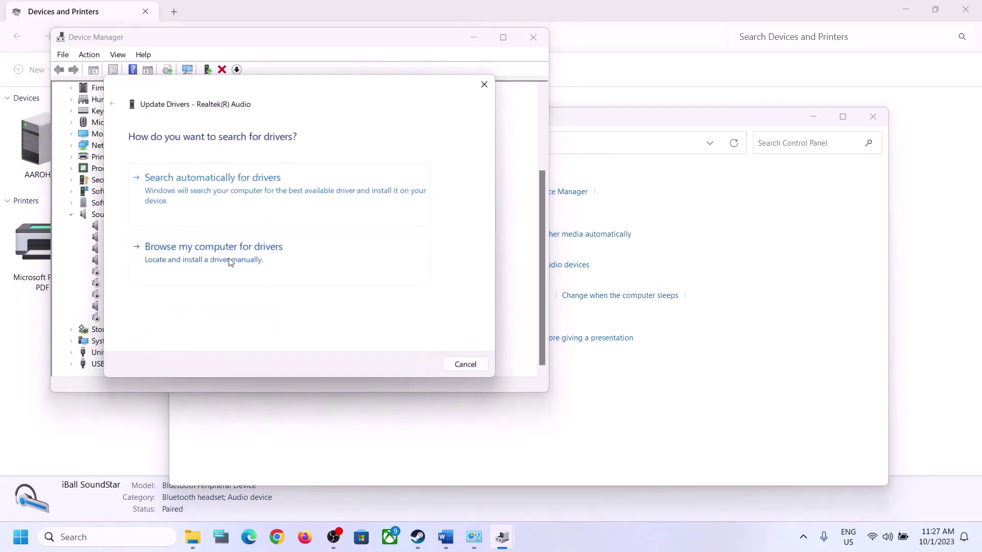
left_click(256, 191)
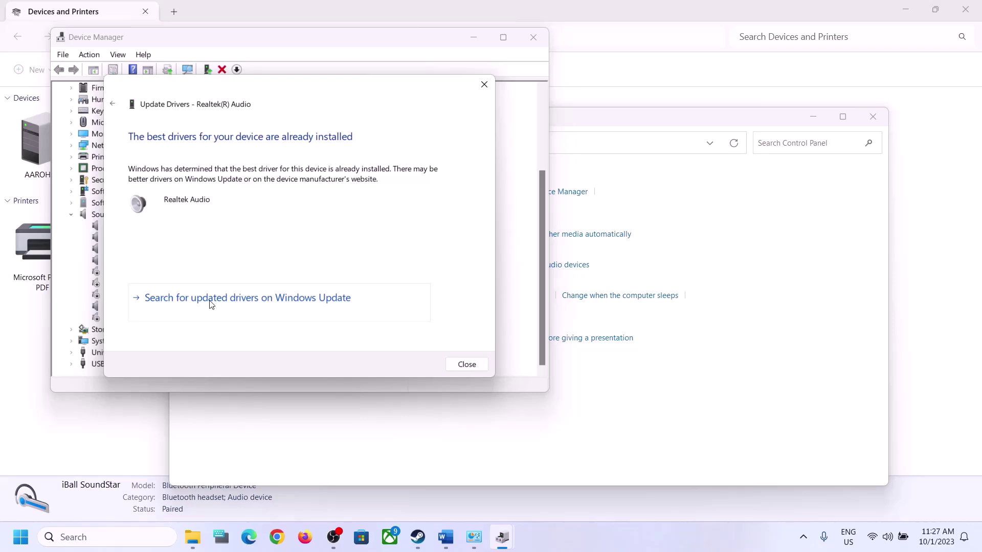
left_click(211, 304)
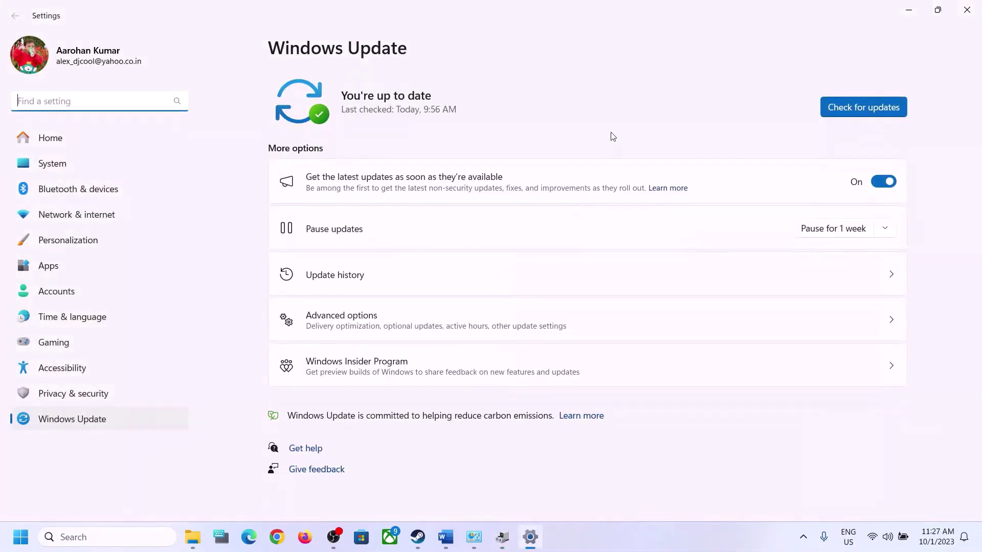
left_click(967, 10)
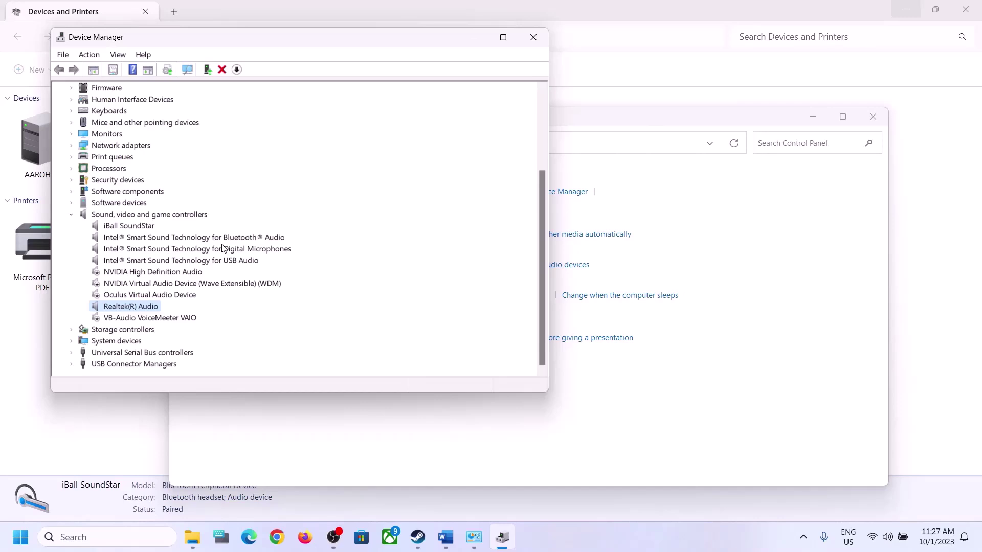
Browse the computer's available drivers for Realtek(R) Audio, select version 6.0.9509.1 [4/25/2023], and cancel the driver update.
right_click(134, 309)
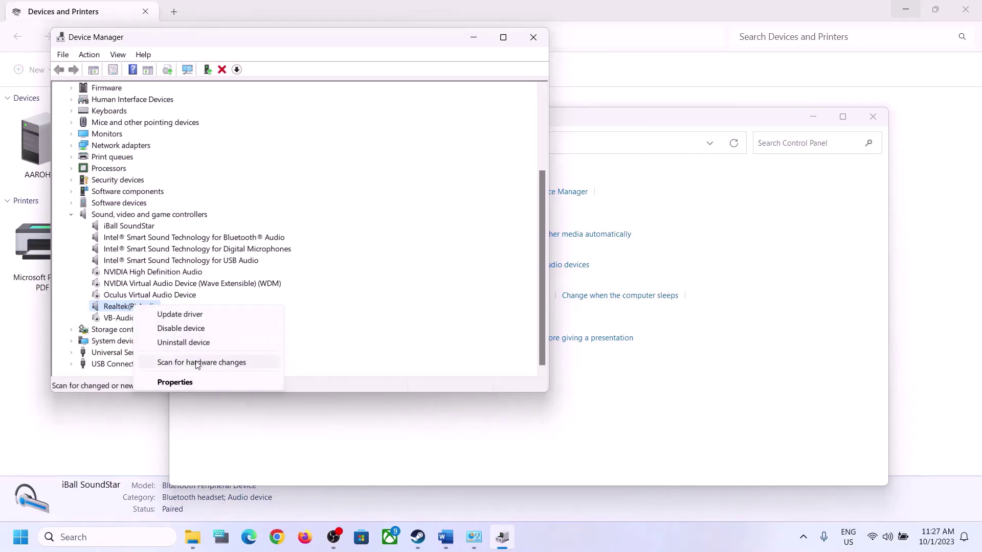
left_click(232, 315)
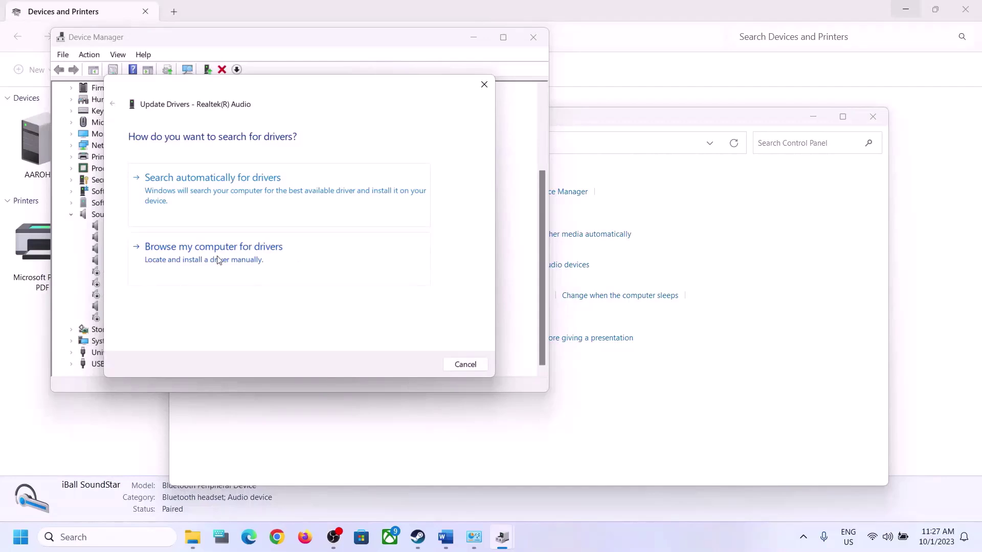
left_click(270, 262)
left_click_drag(328, 97, 553, 88)
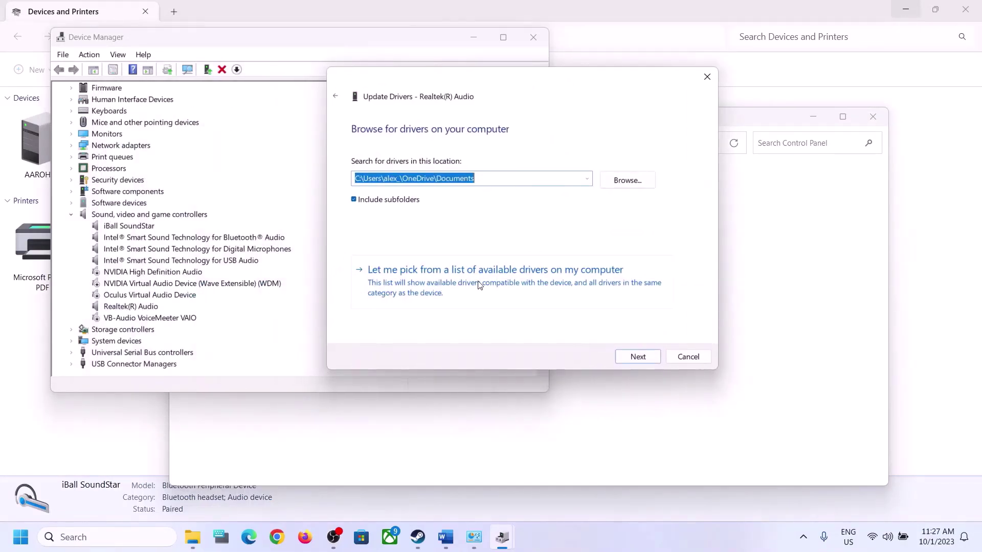
left_click(540, 287)
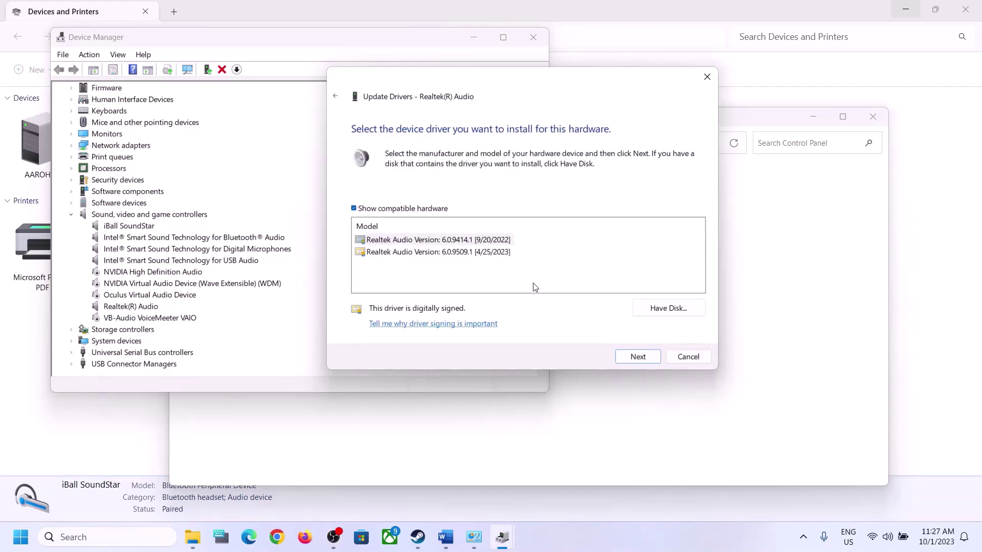
left_click(576, 530)
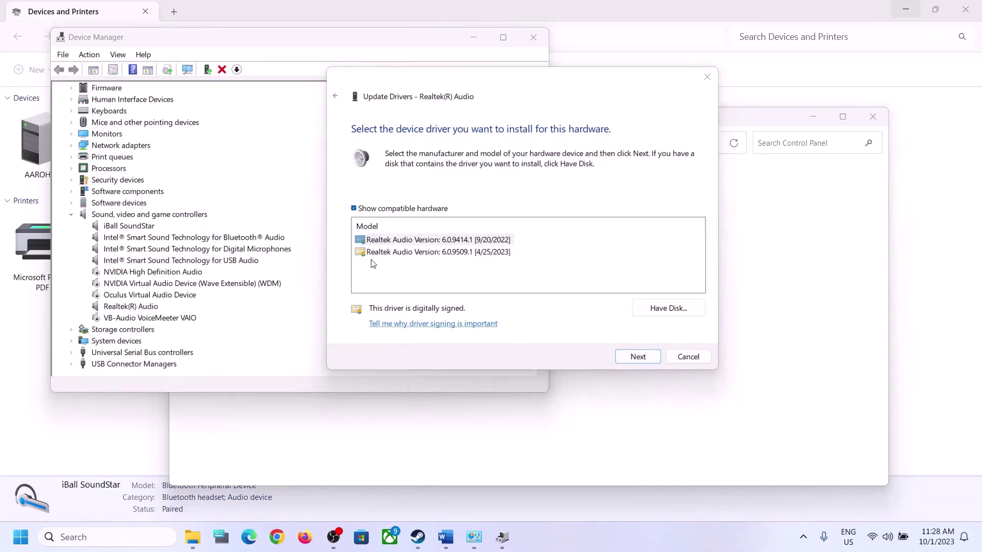
left_click(431, 253)
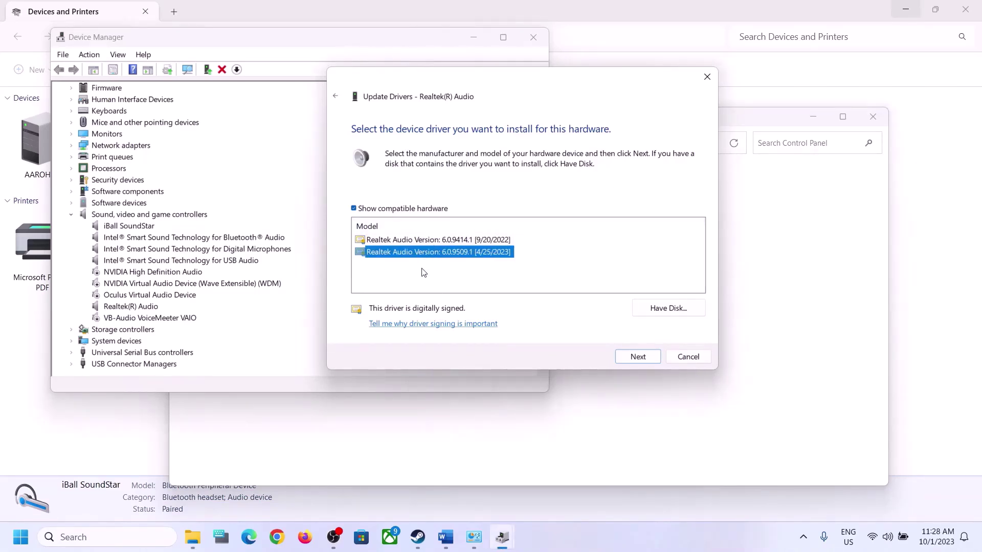
left_click(686, 356)
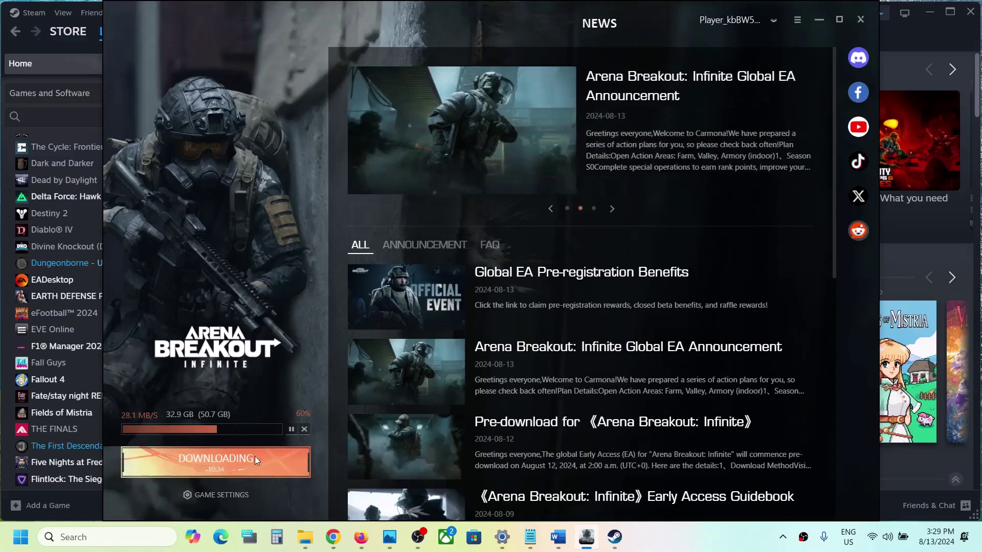
Show the Repair option in Arena Breakout: Infinite's game settings, and open the Installed Files properties of The First Descendant in Steam.
mouse_move(220, 502)
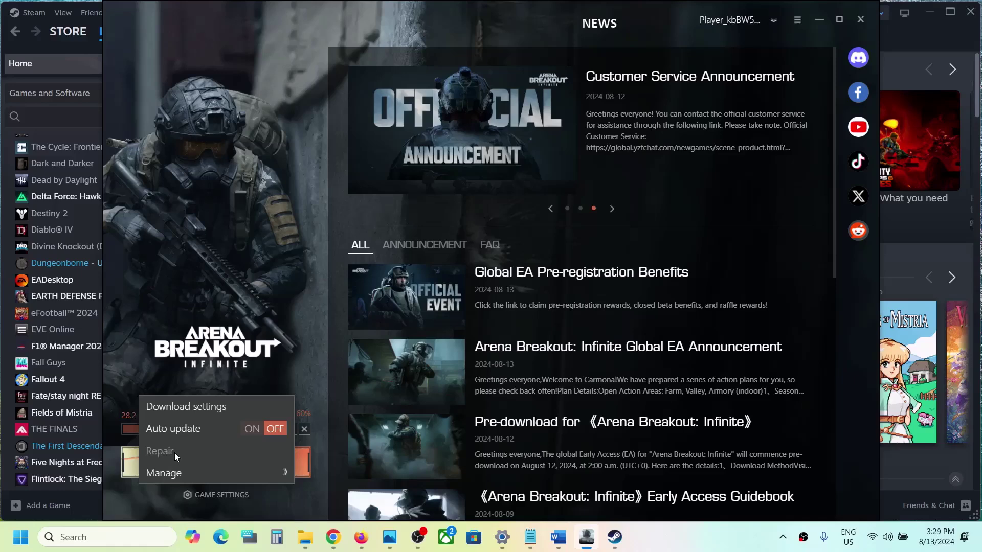
left_click(937, 48)
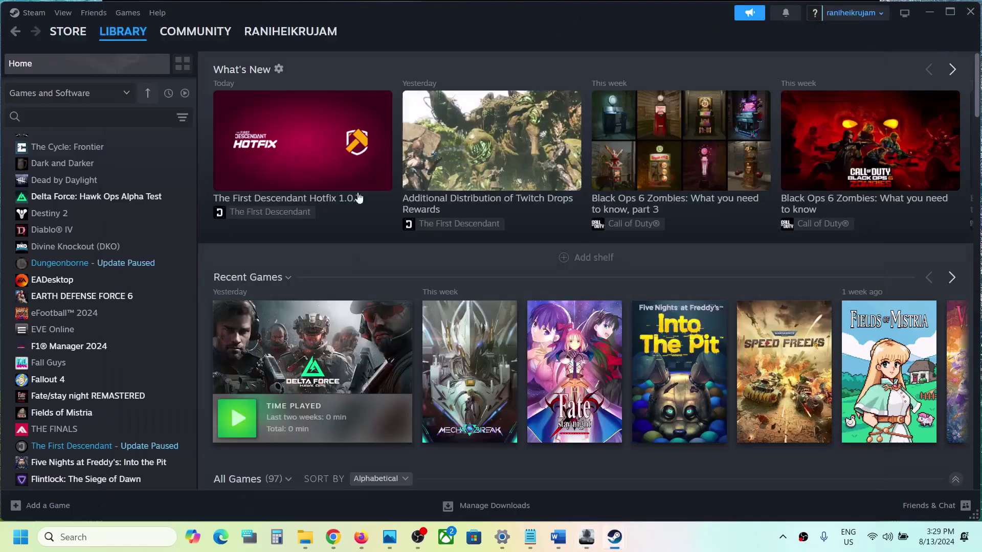
right_click(118, 445)
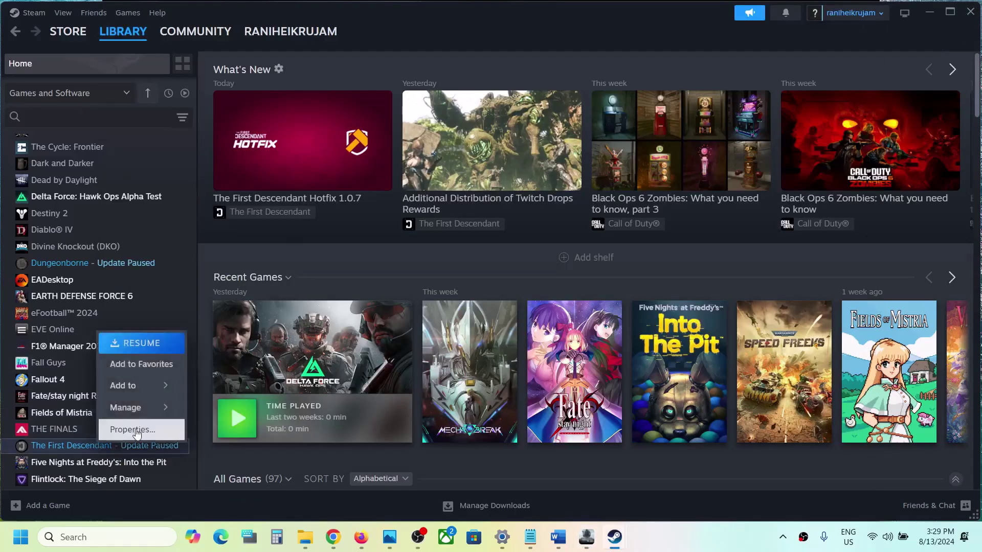
left_click(119, 432)
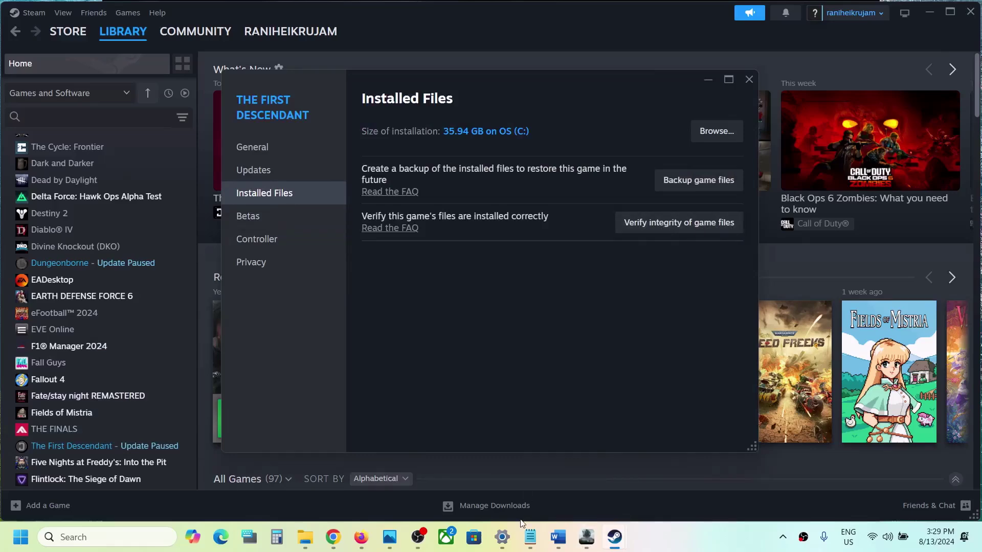
Switch back to the Arena Breakout: Infinite launcher and maximize its window.
left_click(581, 543)
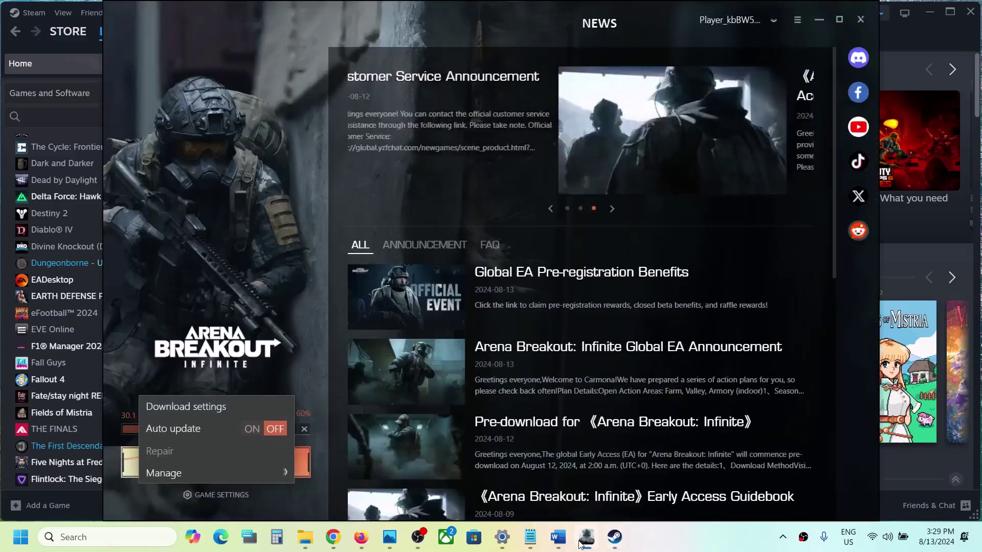
left_click(840, 19)
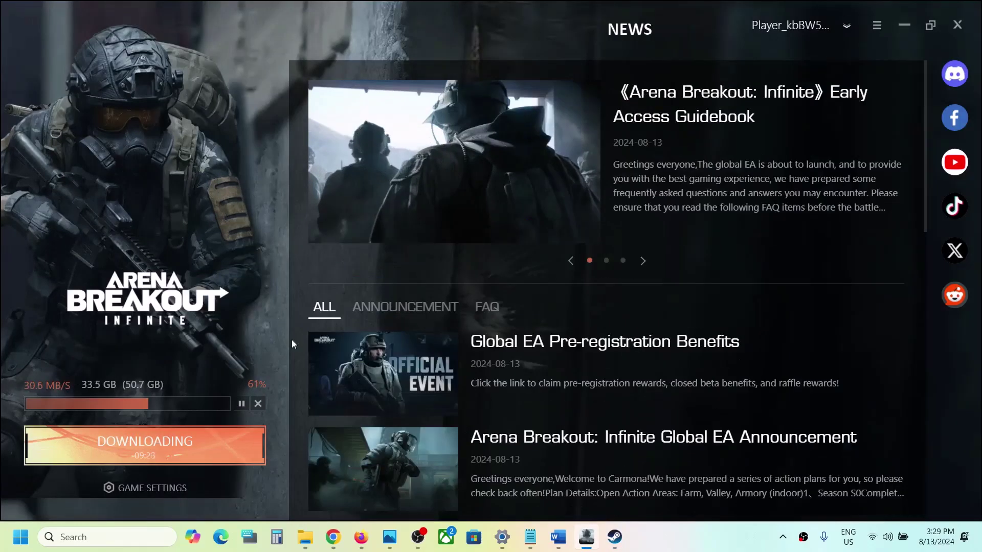